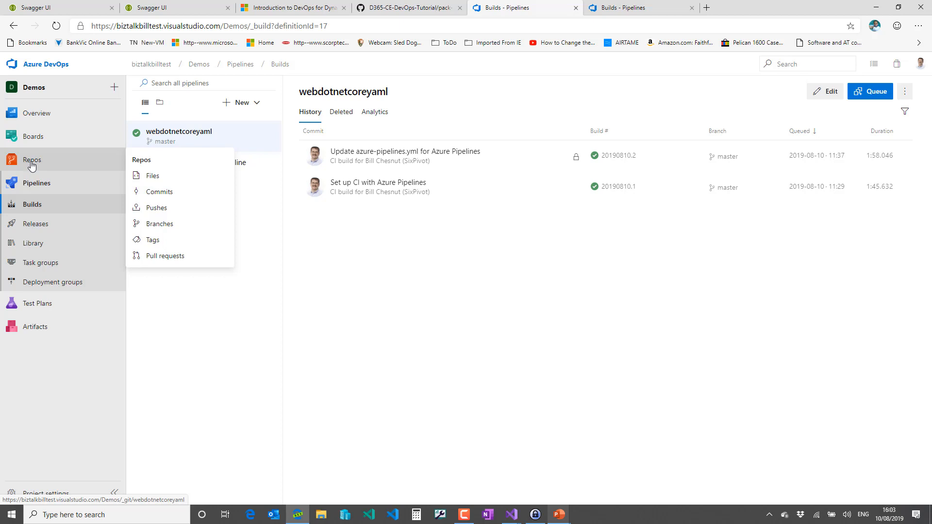
View the files of the webdotnetcoreclassic repository in Repos, then return to the webdotnetcoreyaml repository.
left_click(32, 163)
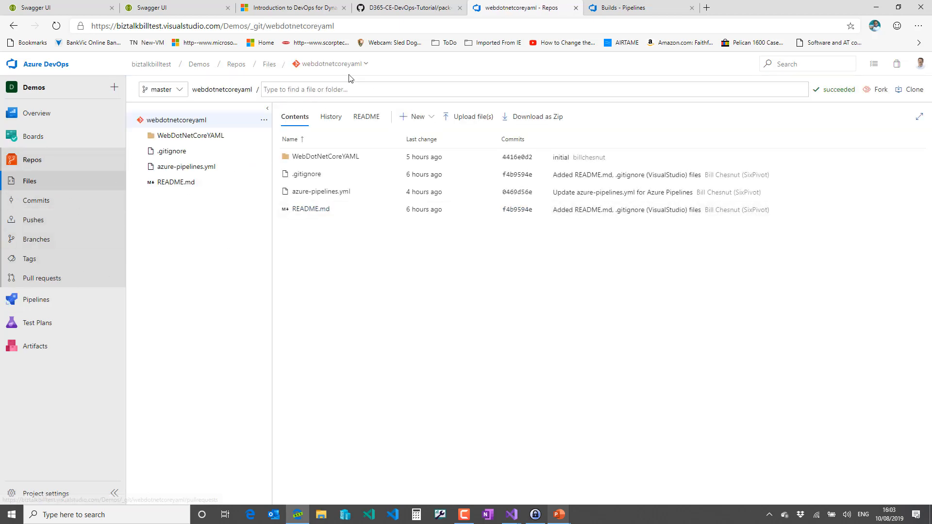
left_click(367, 67)
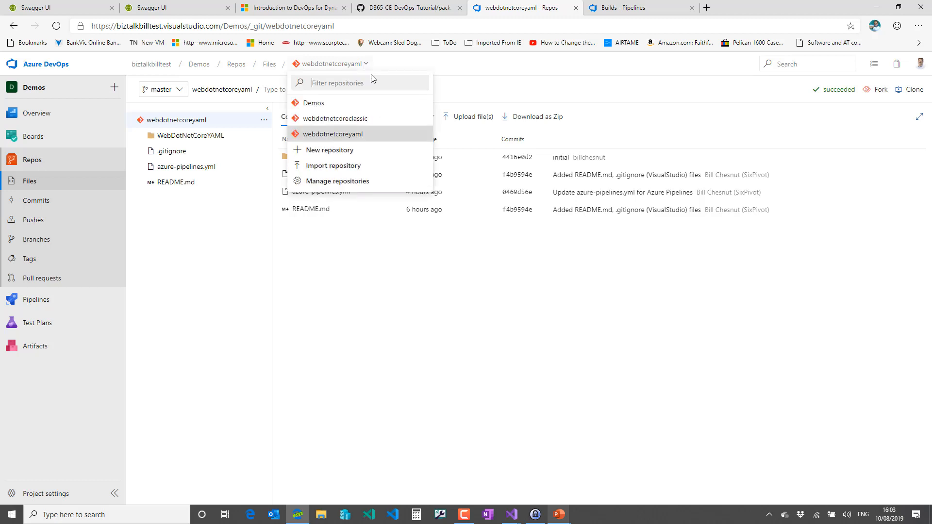
left_click(334, 120)
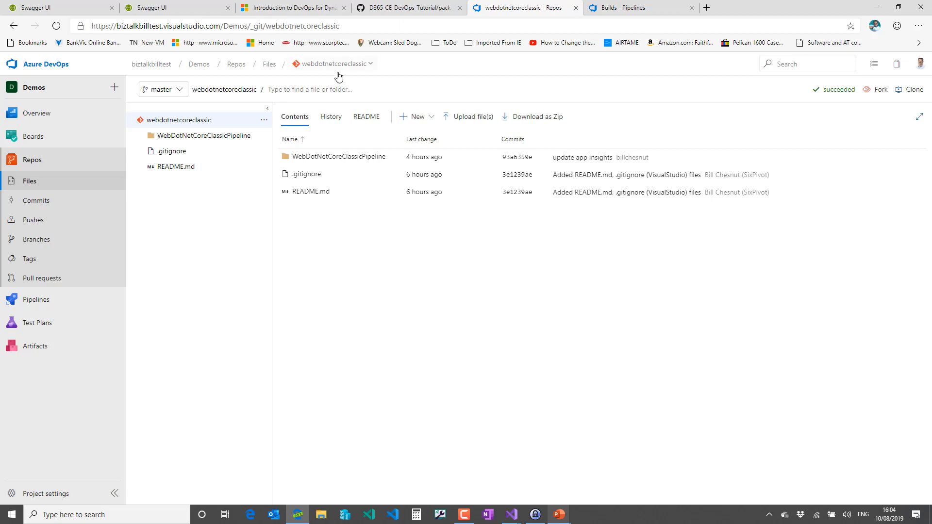
left_click(370, 64)
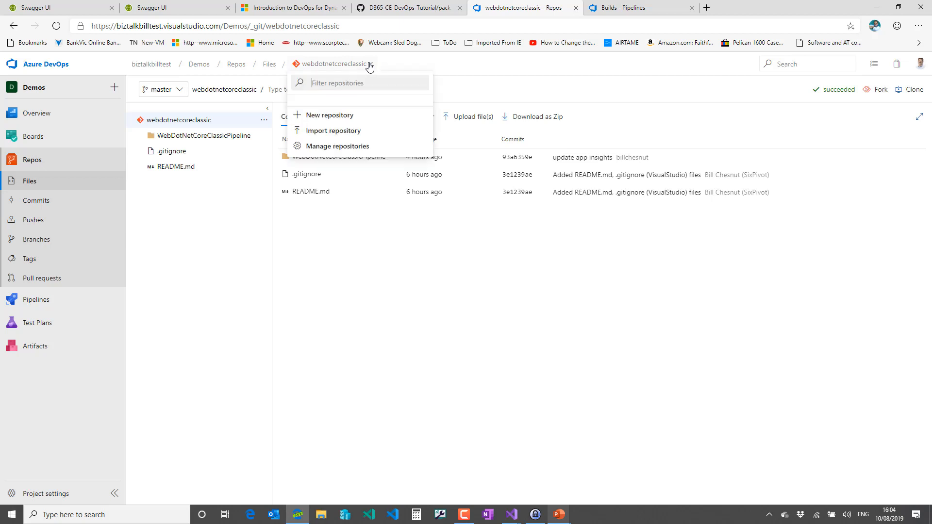
left_click(330, 132)
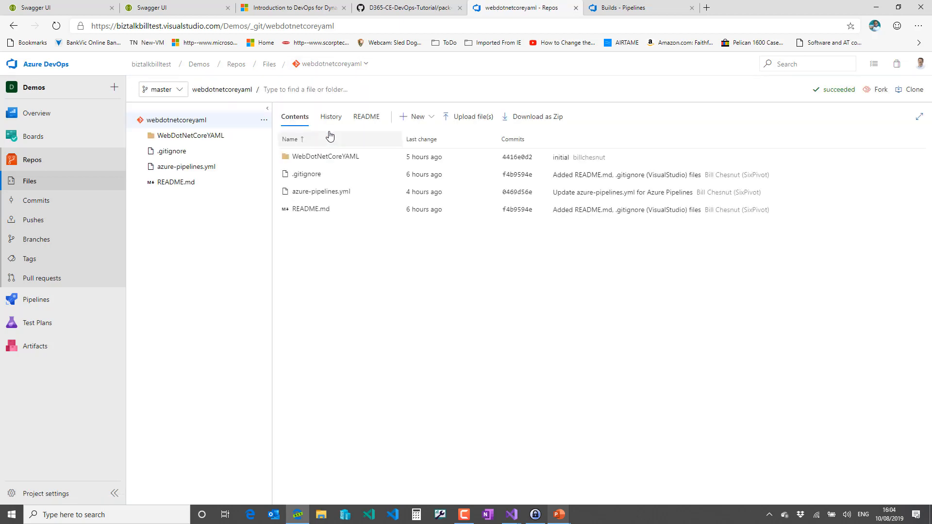
Open the WebDotNetCoreClassicPipeline build pipeline in the editor.
left_click(48, 300)
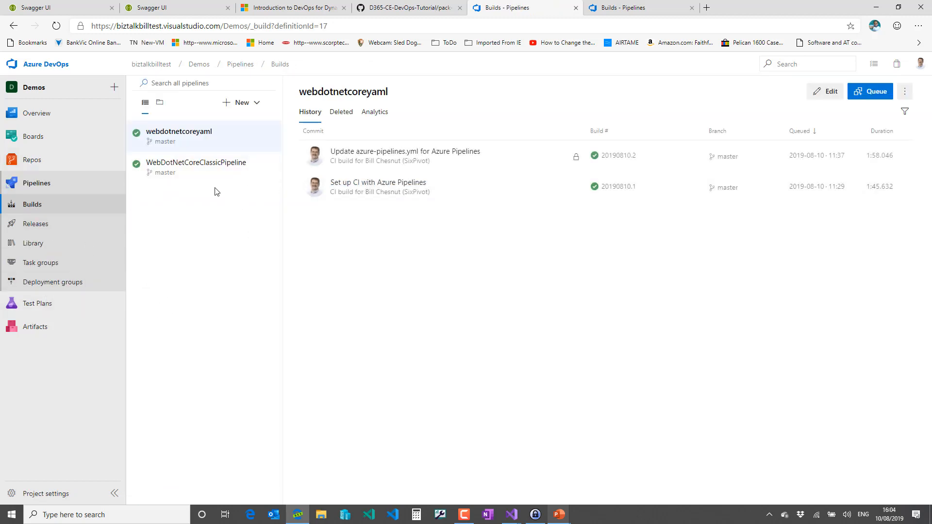
left_click(194, 162)
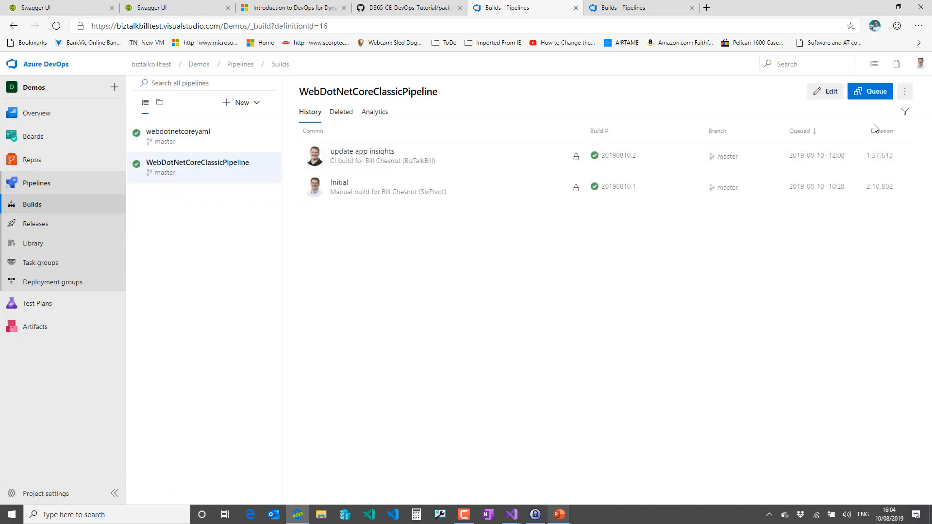
left_click(831, 92)
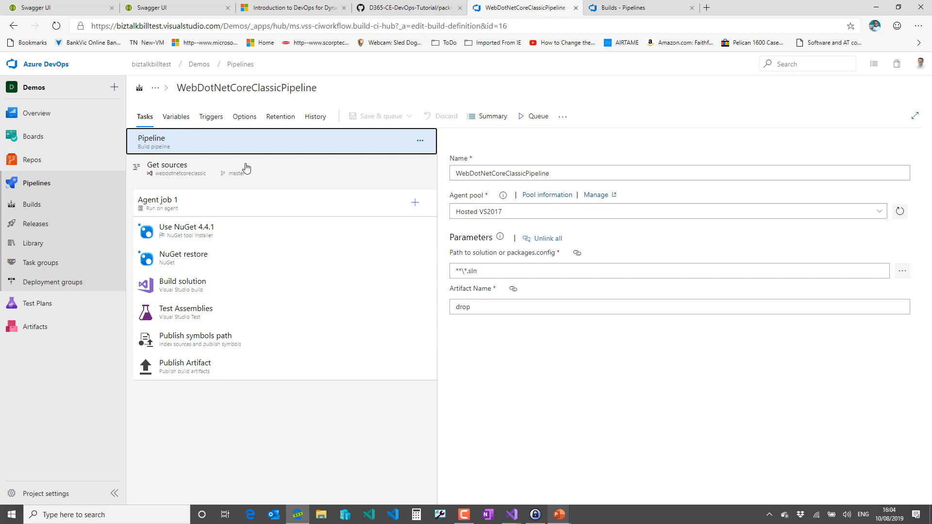
Review the settings of Agent job 1, the pipeline, Get sources, Use NuGet 4.4.1, NuGet restore and Build solution.
left_click(218, 200)
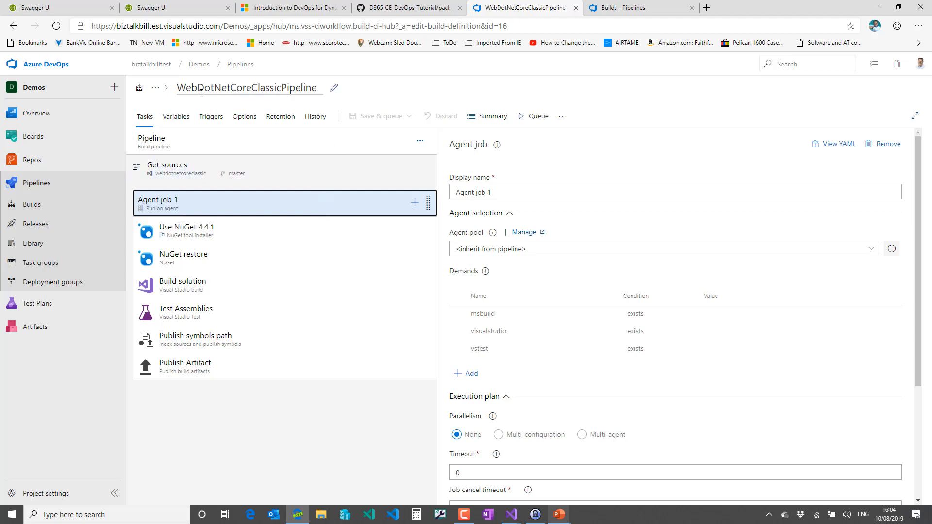
left_click(152, 148)
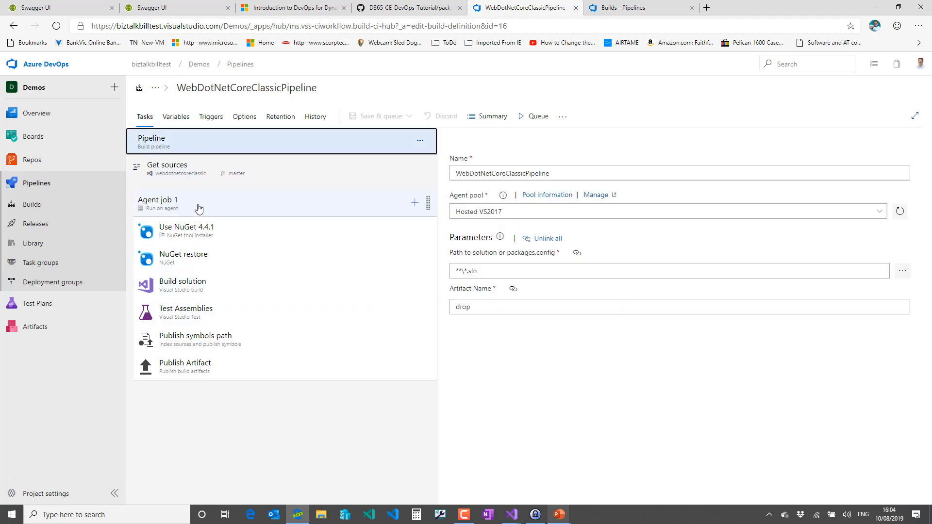
left_click(180, 181)
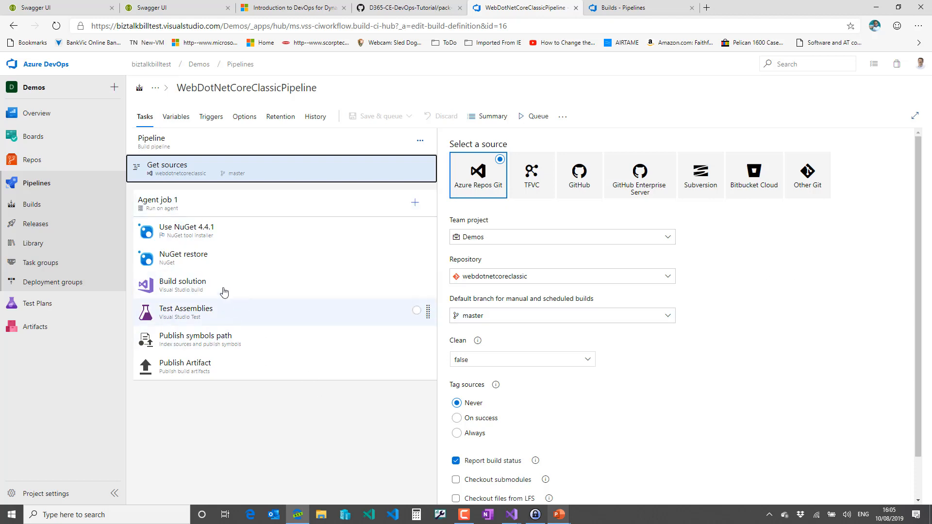
left_click(188, 239)
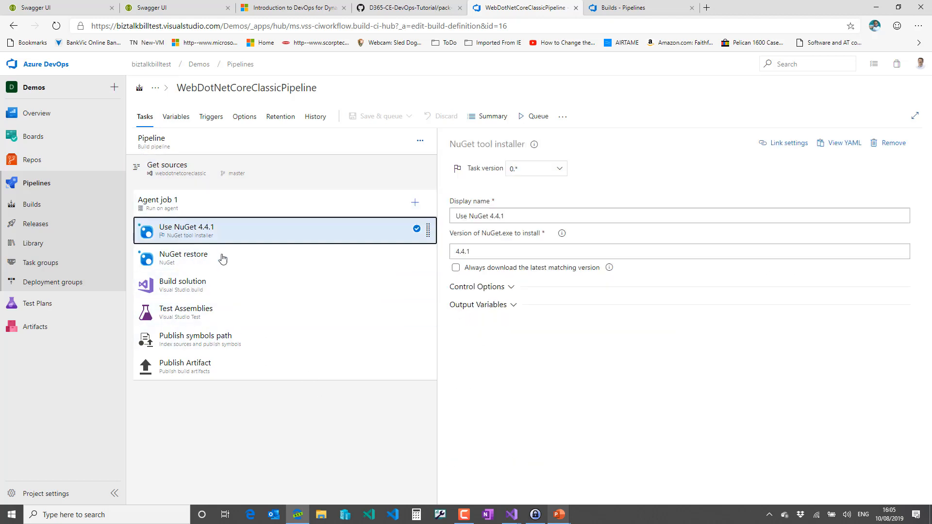
left_click(193, 264)
left_click(187, 287)
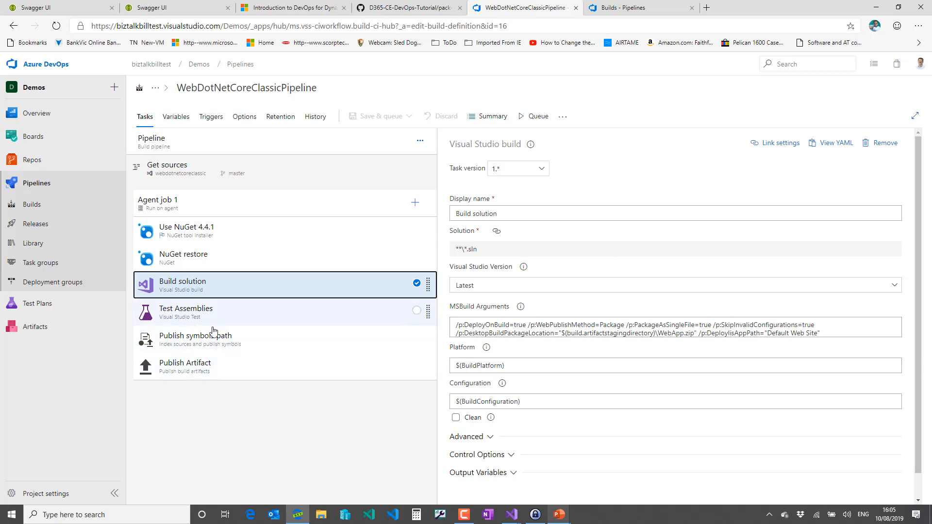
Browse the full catalogue of tasks that can be added to Agent job 1.
left_click(414, 204)
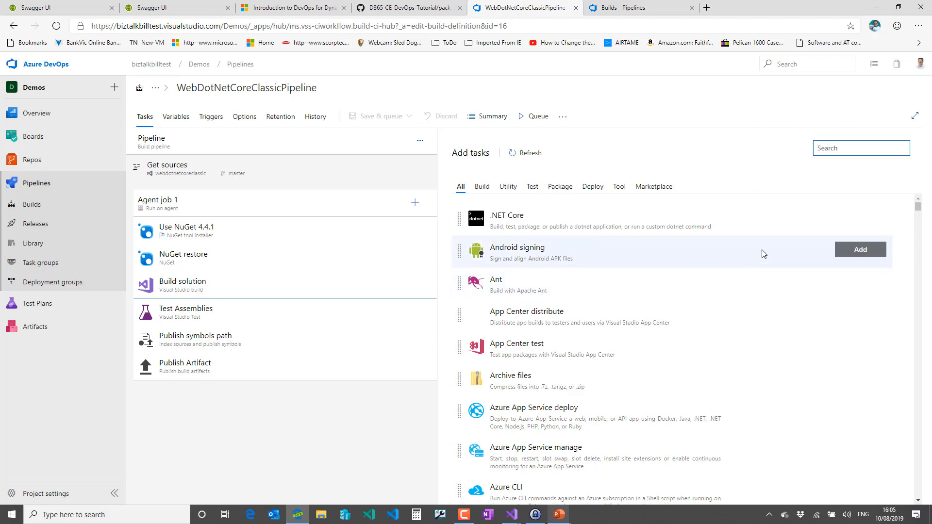
scroll(736, 298, "down", 3)
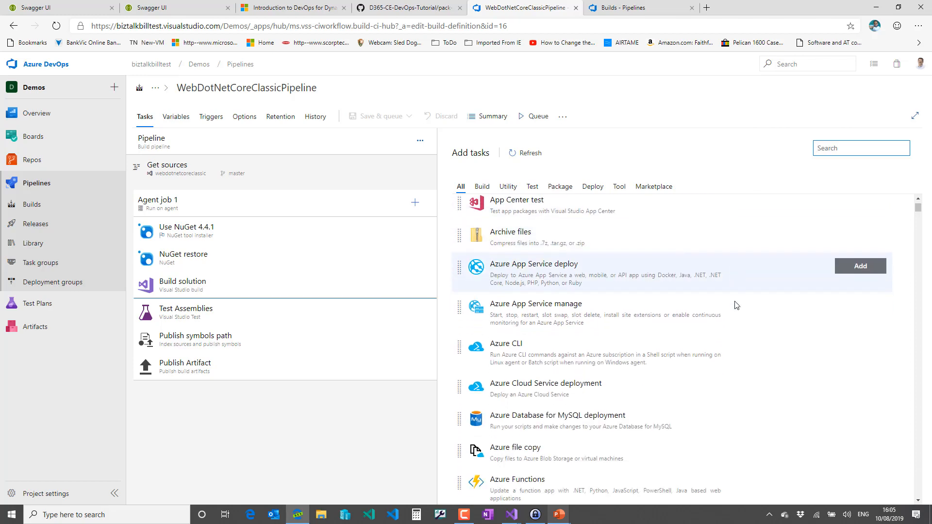
scroll(736, 305, "down", 6)
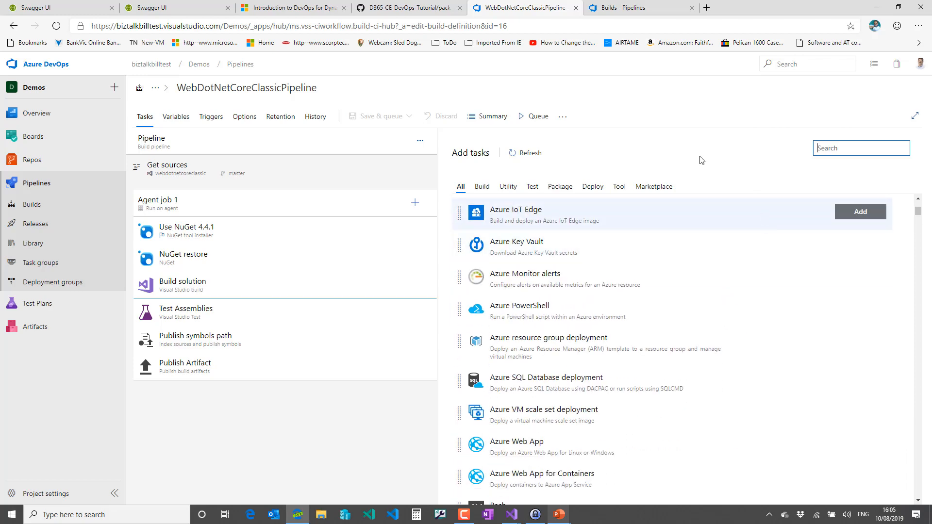
Open the Visual Studio Marketplace and examine the Azure DevOps extensions across its featured, popular and per-service categories.
left_click(893, 70)
left_click(866, 88)
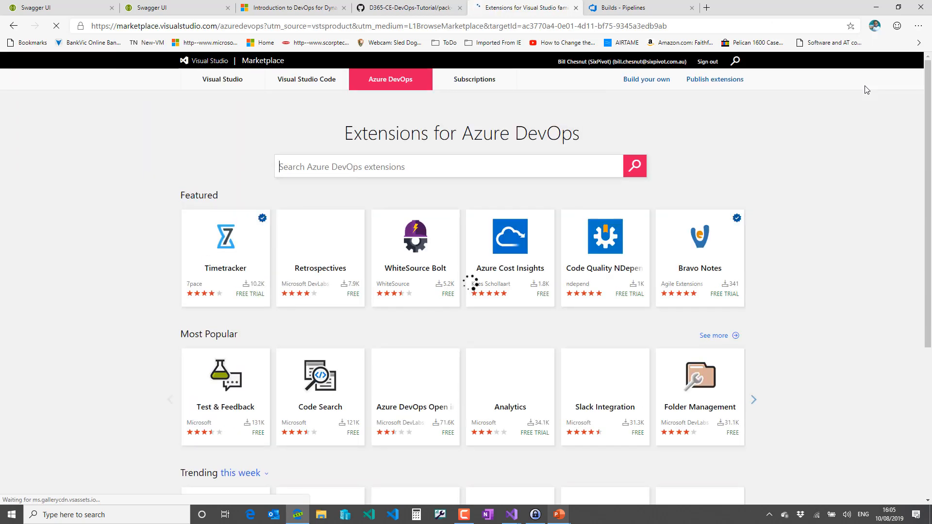
scroll(91, 206, "down", 7)
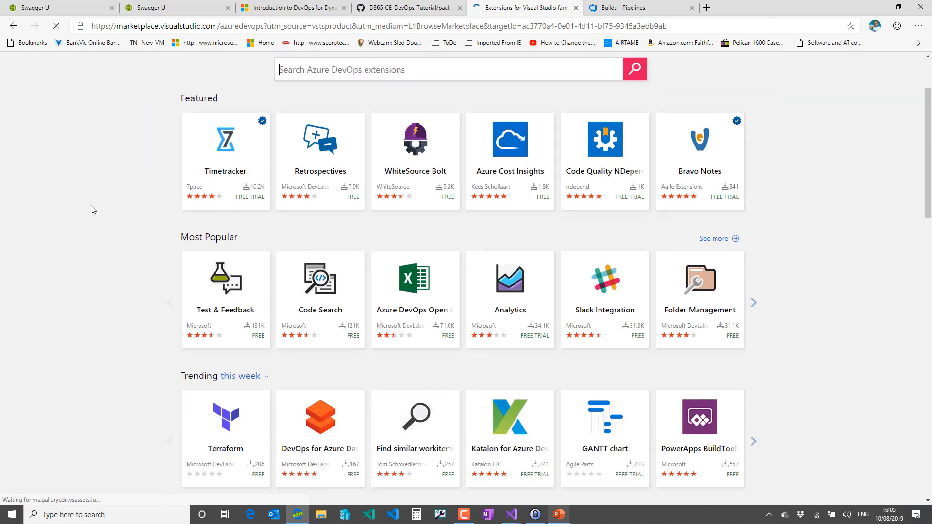
scroll(91, 206, "down", 8)
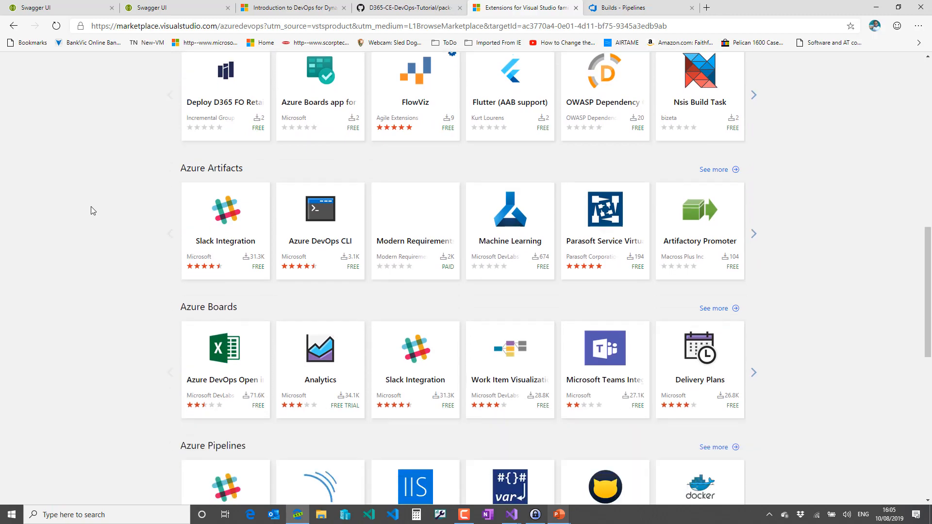
scroll(94, 211, "down", 7)
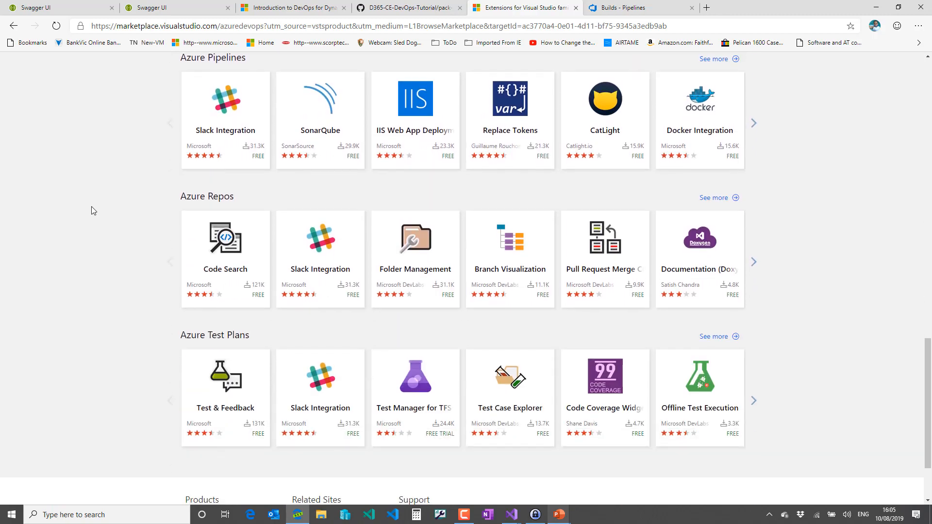
scroll(93, 206, "up", 13)
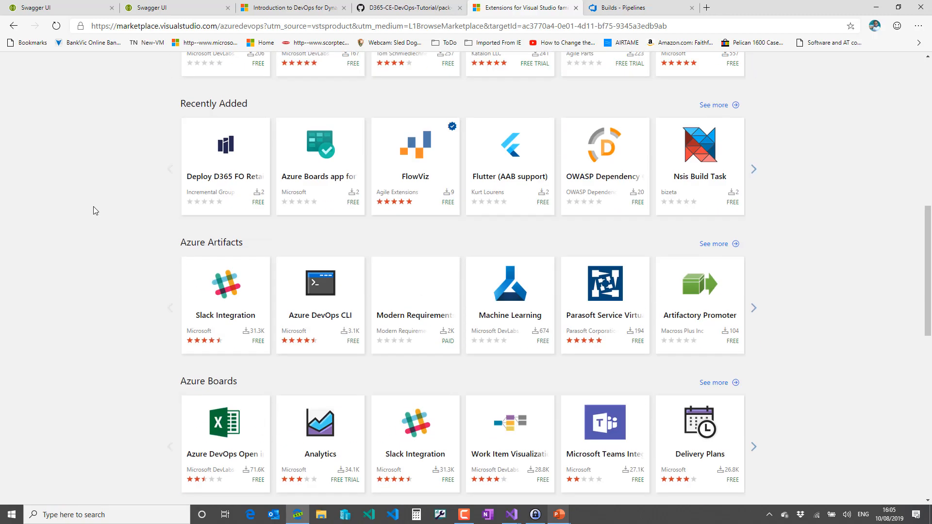
scroll(94, 206, "down", 2)
scroll(95, 206, "down", 2)
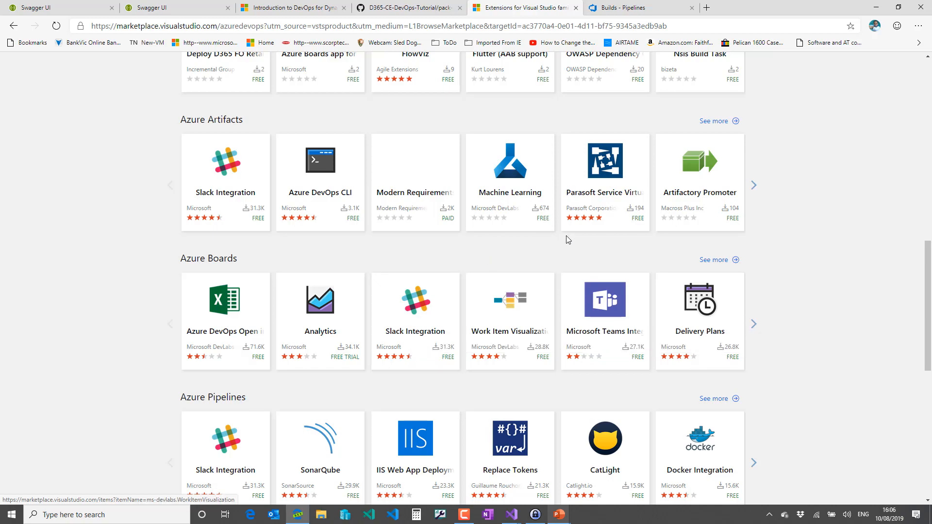
scroll(379, 291, "up", 3)
scroll(459, 252, "up", 9)
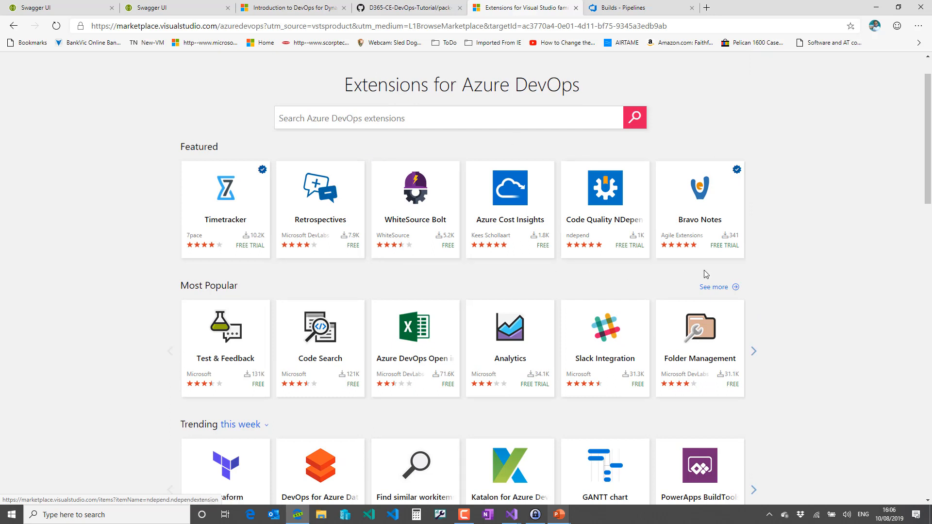
Return to the pipeline editor and browse the Marketplace tasks available for Agent job 1.
left_click(13, 28)
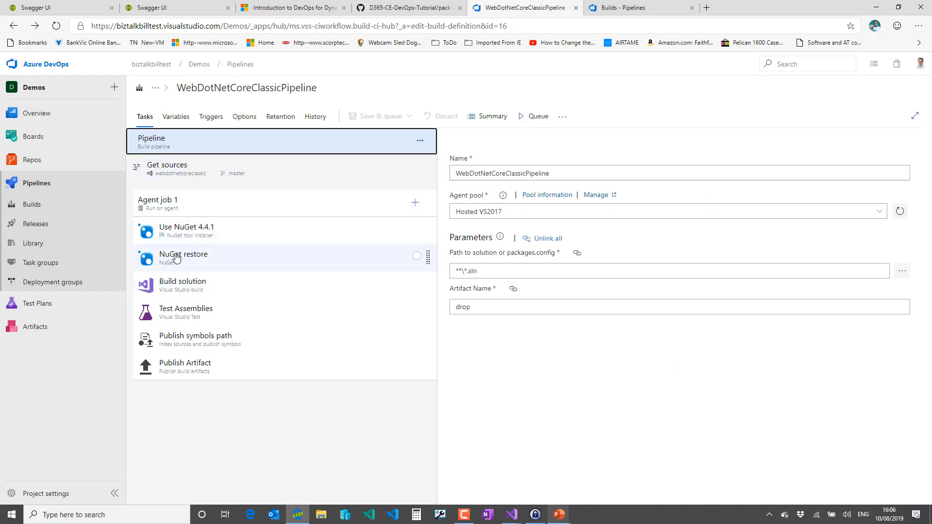
left_click(414, 202)
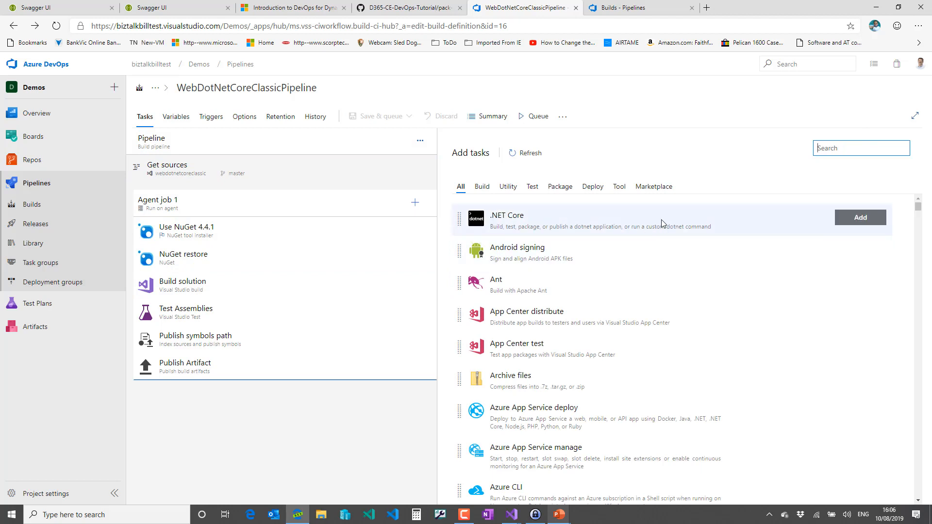
left_click(647, 189)
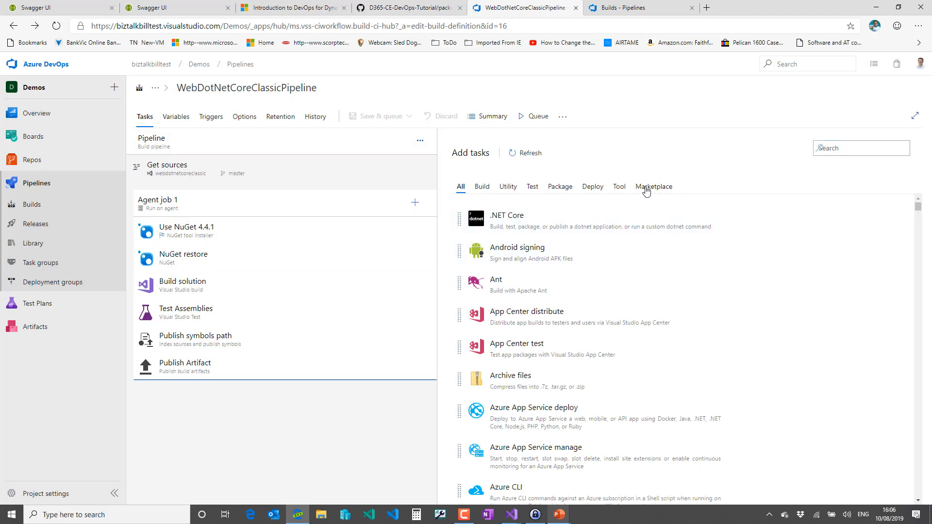
mouse_move(834, 334)
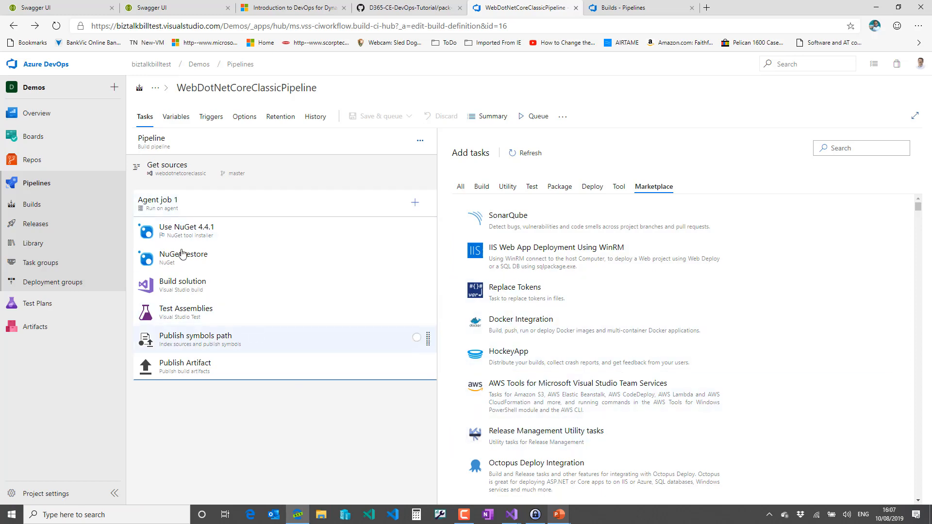
scroll(641, 352, "down", 3)
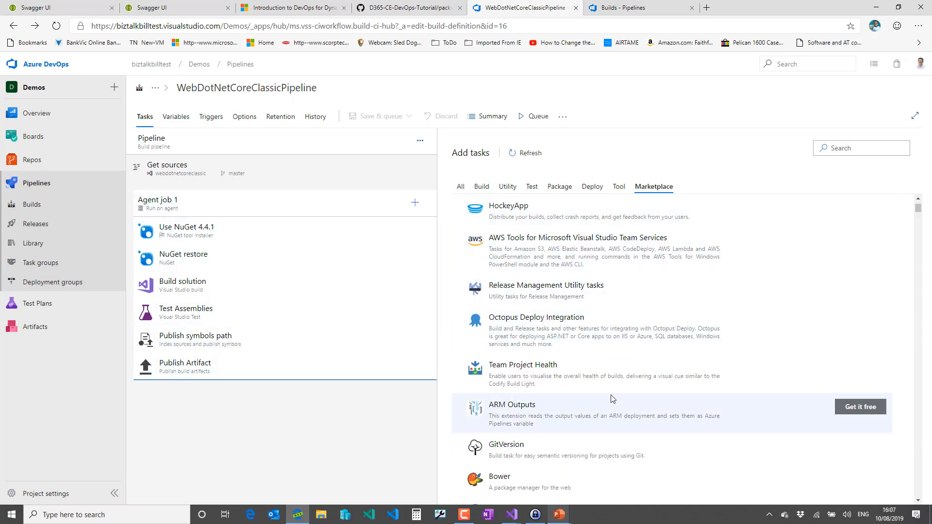
scroll(633, 311, "down", 6)
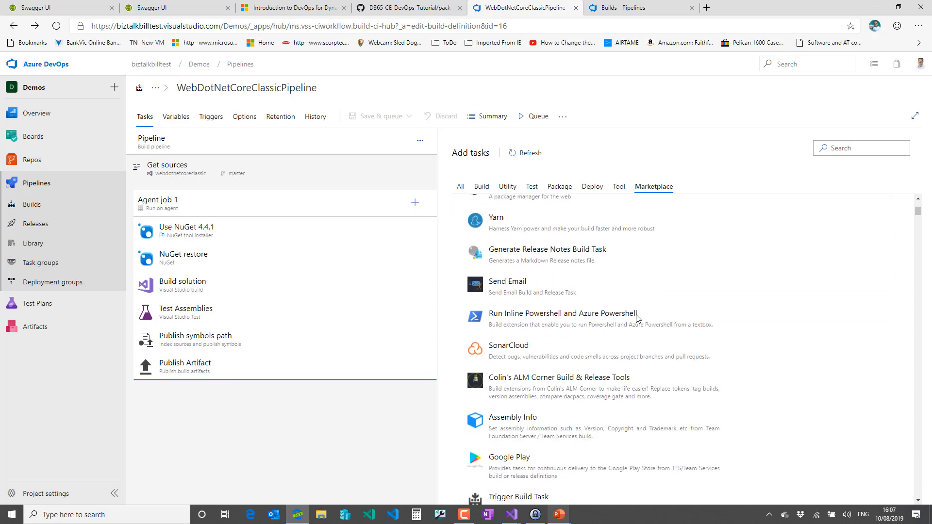
scroll(637, 318, "down", 3)
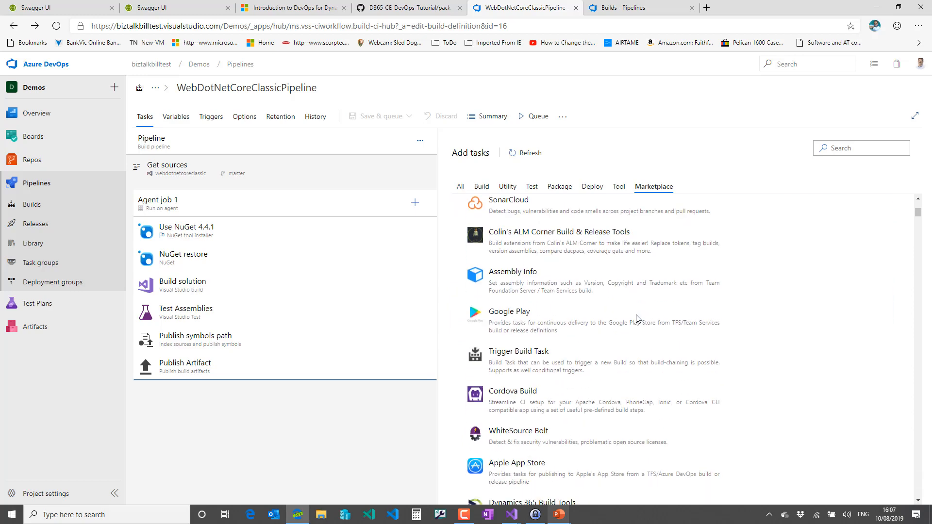
scroll(636, 318, "down", 2)
scroll(638, 318, "down", 5)
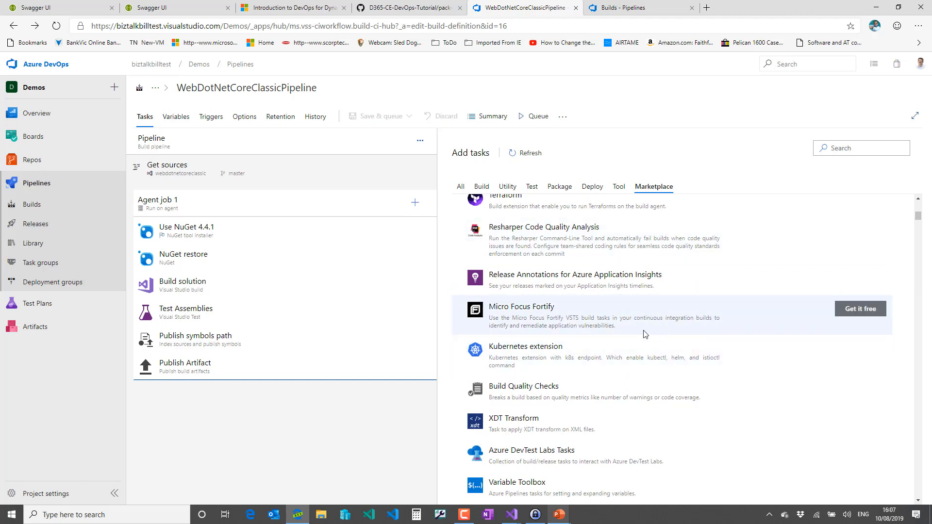
scroll(645, 334, "up", 3)
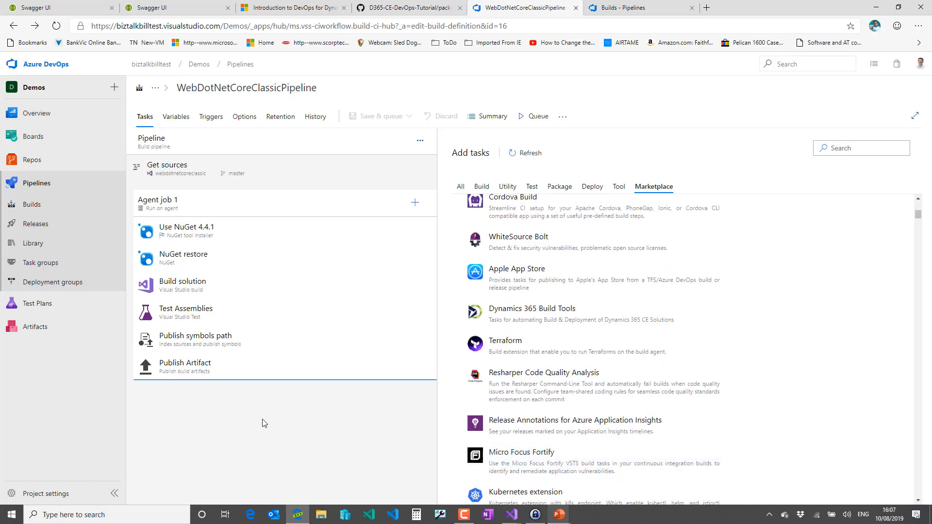
Open the "update app insights" build from the WebDotNetCoreClassicPipeline history to view its job logs.
left_click(26, 205)
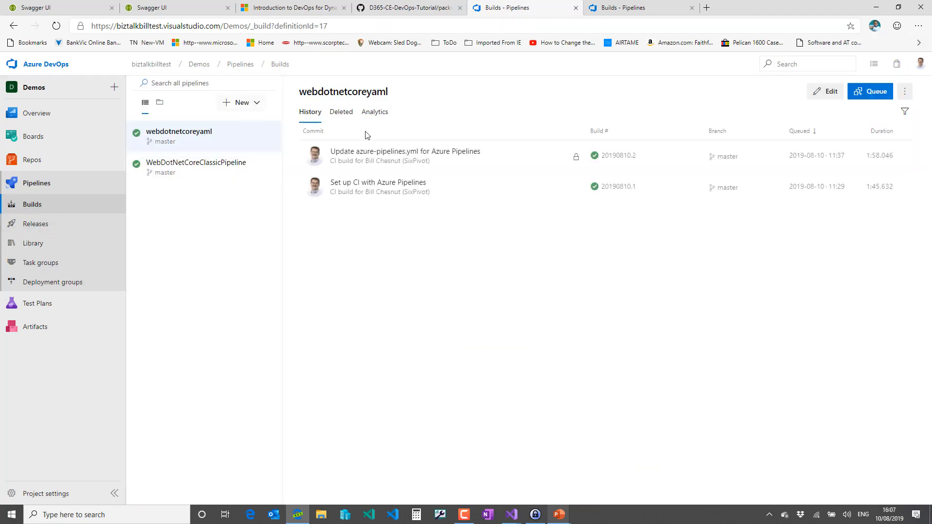
left_click(197, 164)
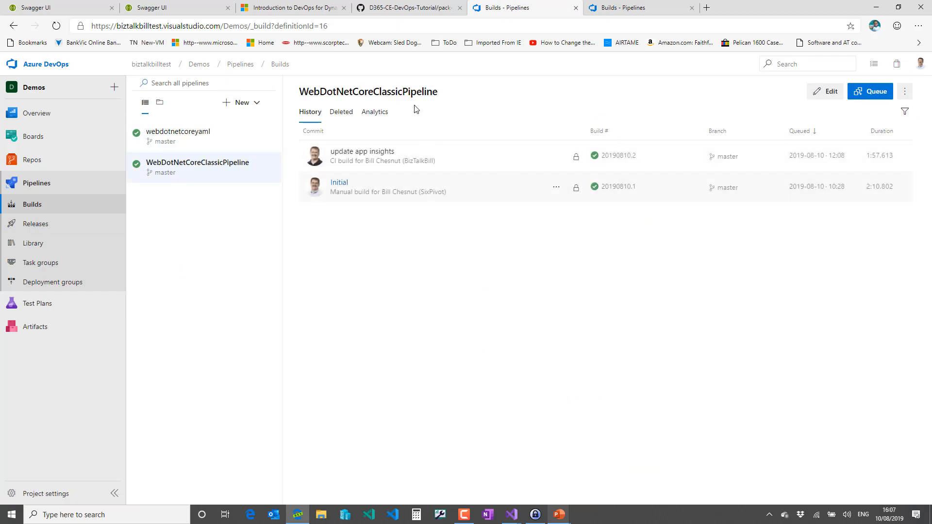
left_click(358, 152)
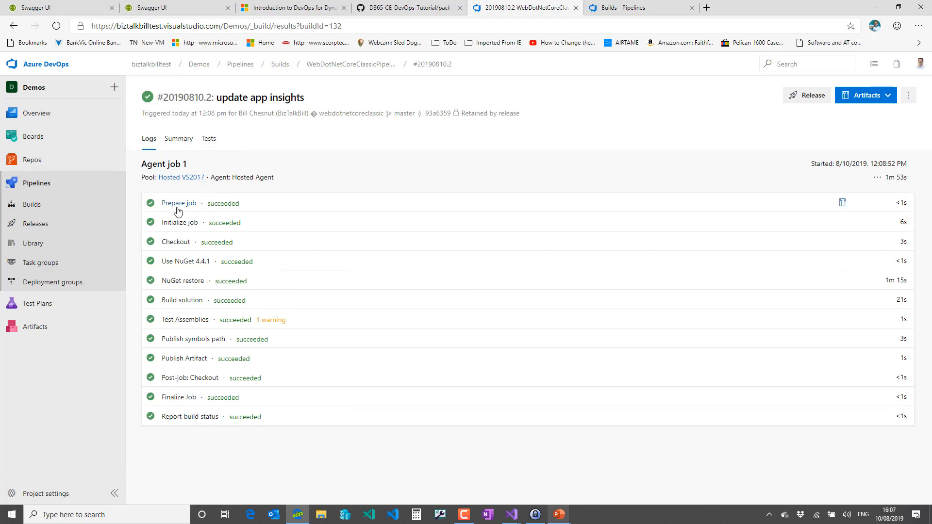
Read through the Build solution task's log in the "update app insights" build and close it.
left_click(179, 301)
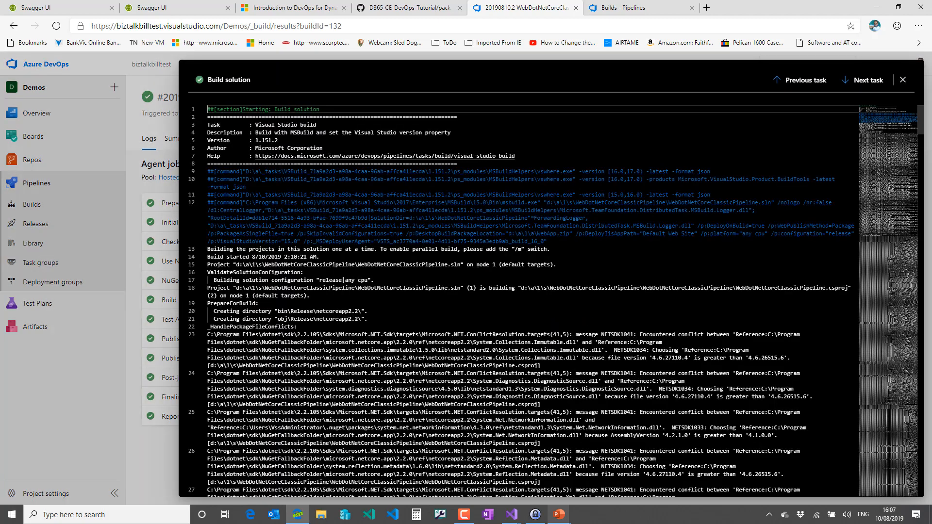
scroll(530, 301, "down", 15)
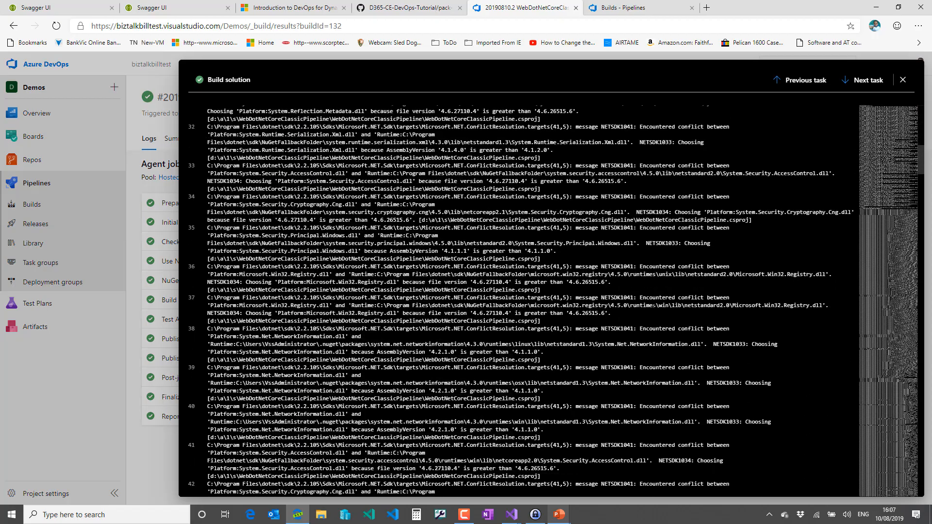
scroll(529, 301, "down", 15)
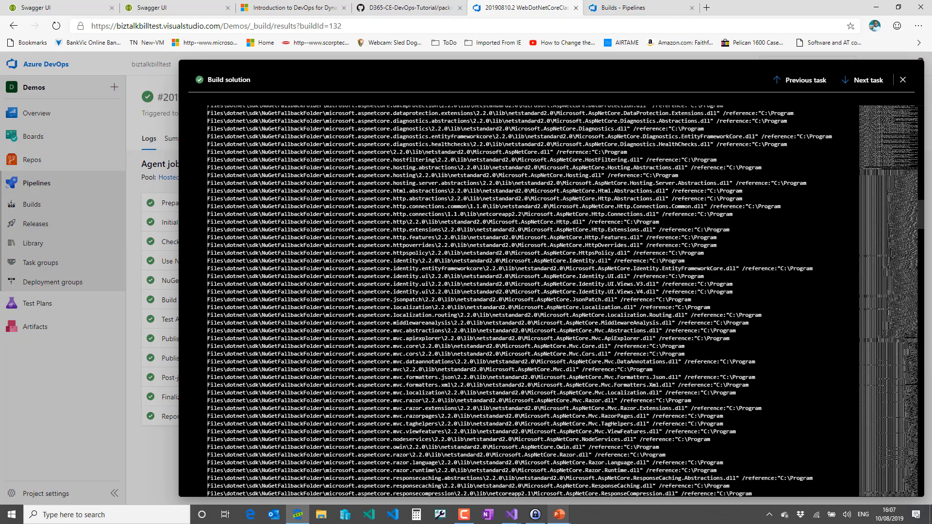
scroll(529, 301, "up", 10)
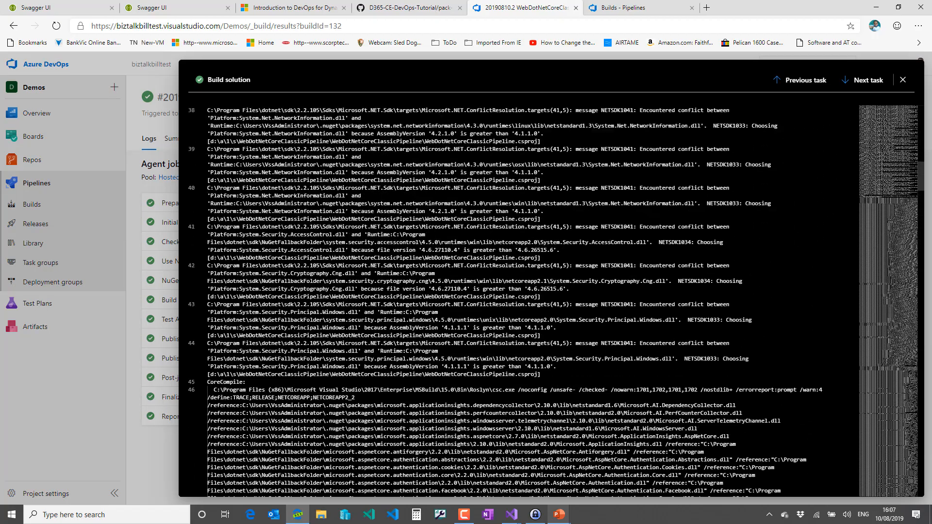
scroll(653, 310, "up", 10)
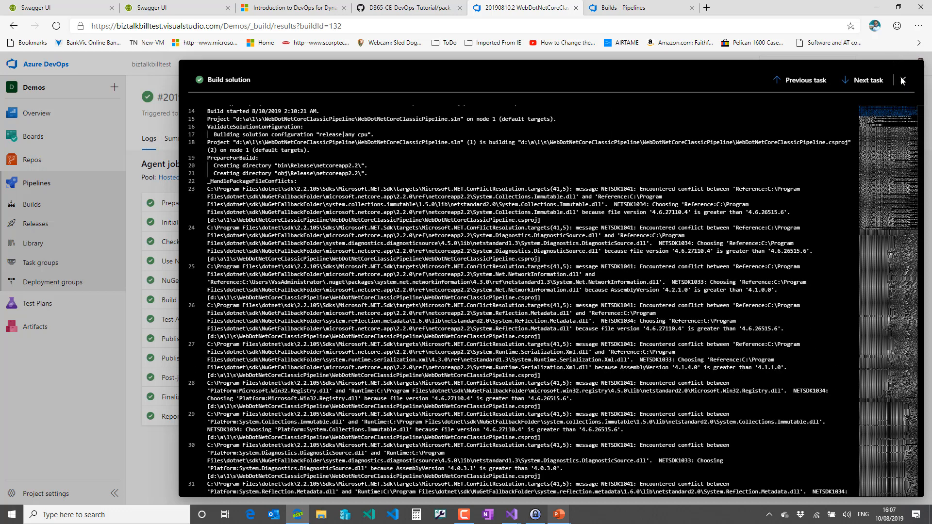
left_click(904, 80)
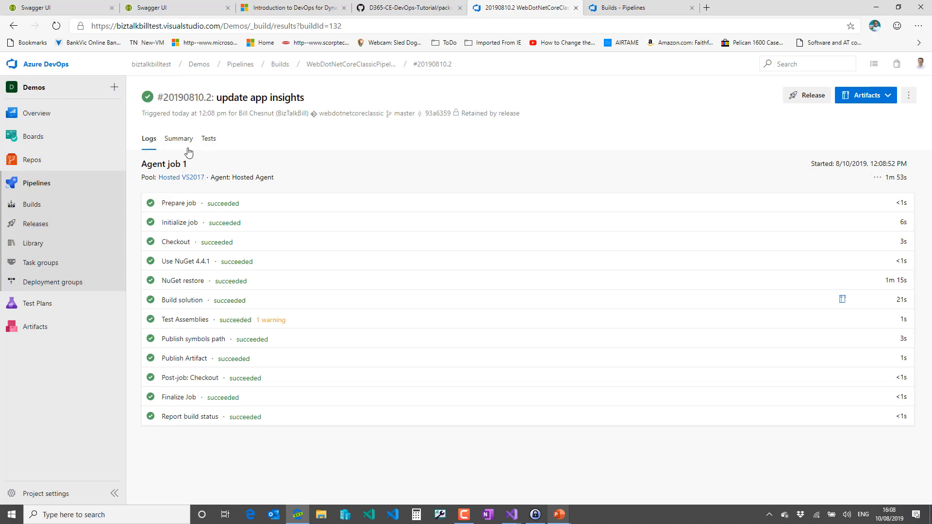
Review the build's test results and summary, and list the files inside its published drop artifact.
left_click(206, 143)
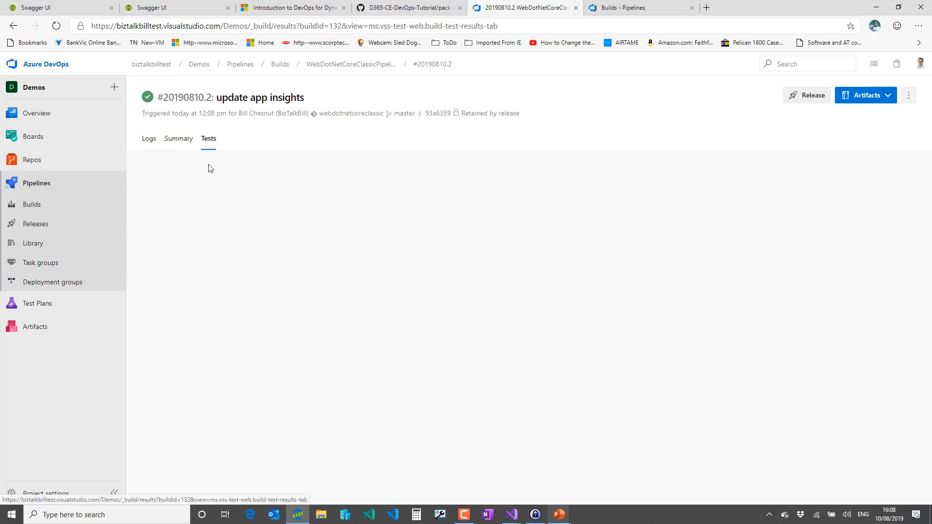
left_click(178, 142)
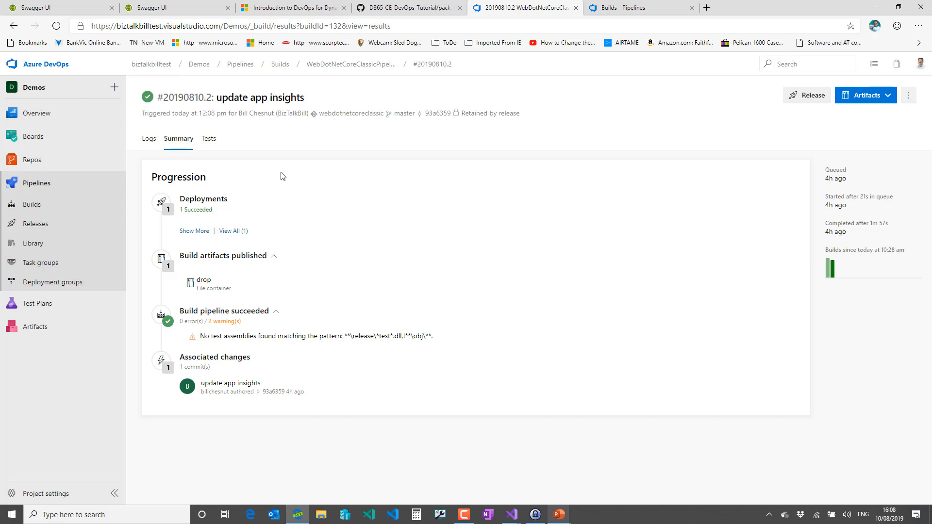
mouse_move(32, 160)
left_click(870, 100)
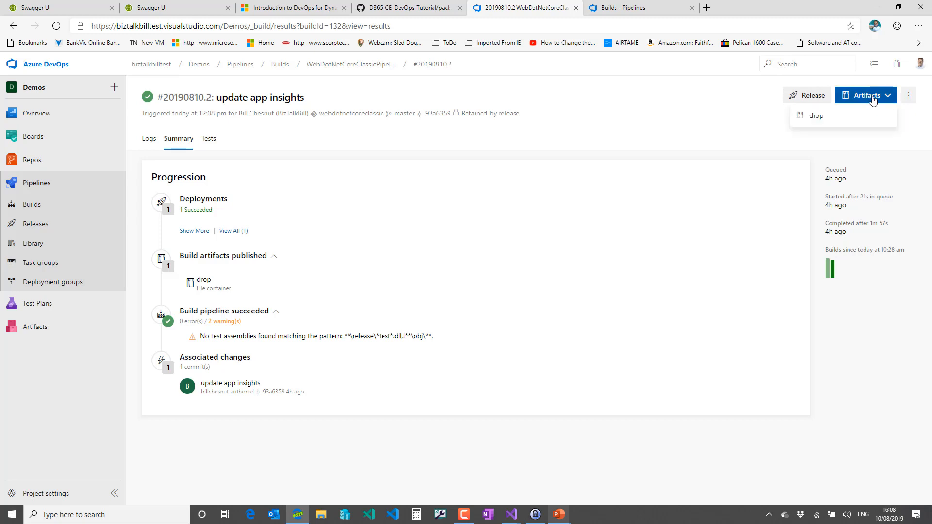
left_click(815, 119)
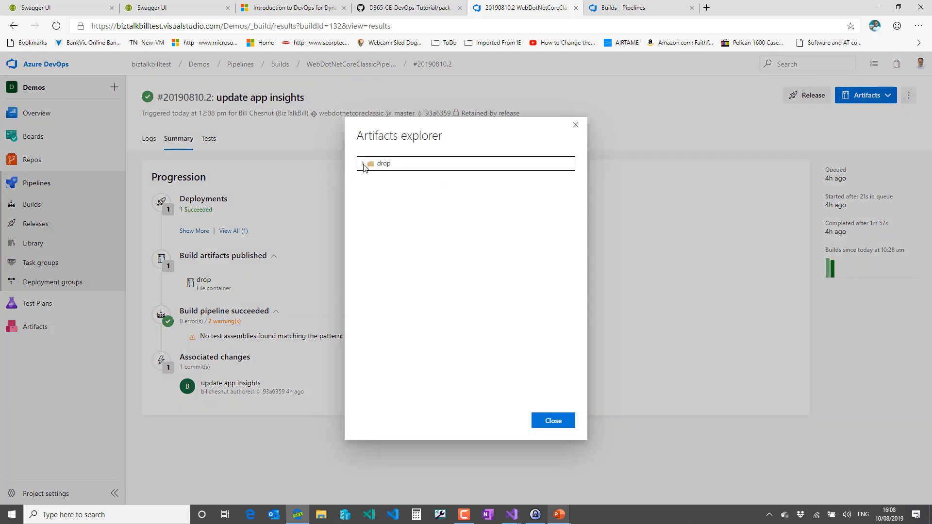
left_click(362, 164)
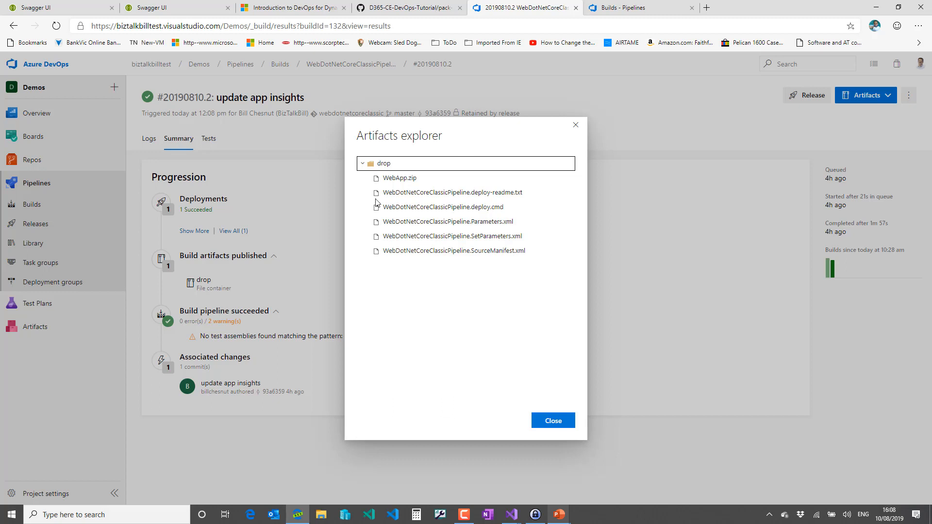
left_click(554, 420)
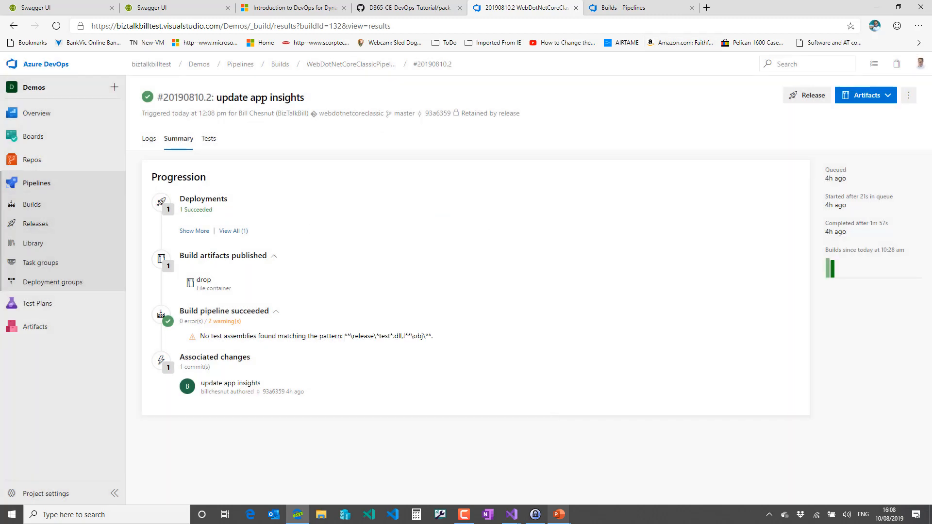
Look up azure-pipelines.yml among the webdotnetcoreyaml repository's files and return to the build pipelines.
left_click(32, 206)
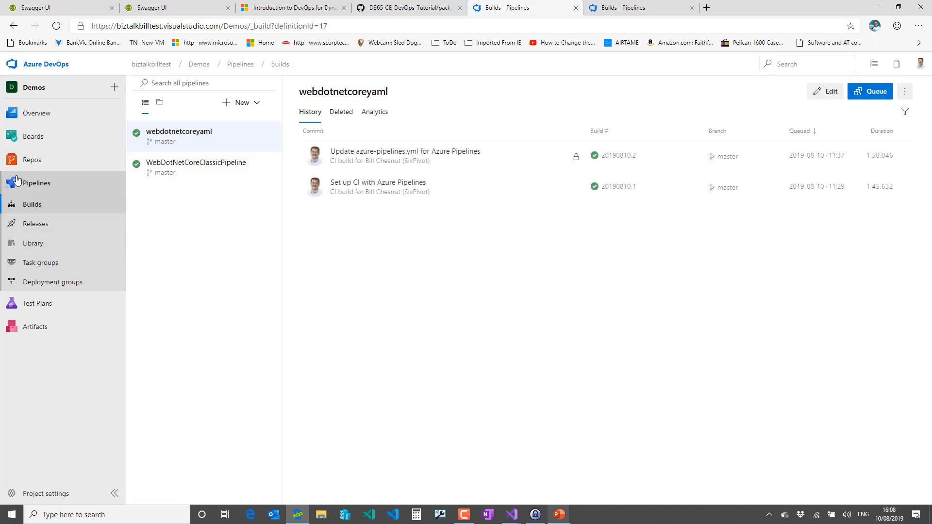
left_click(29, 159)
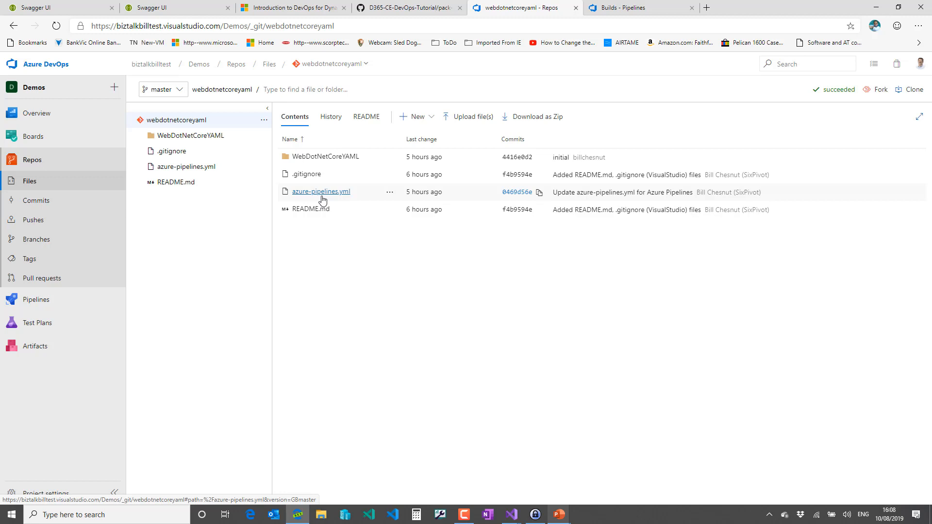
left_click(37, 297)
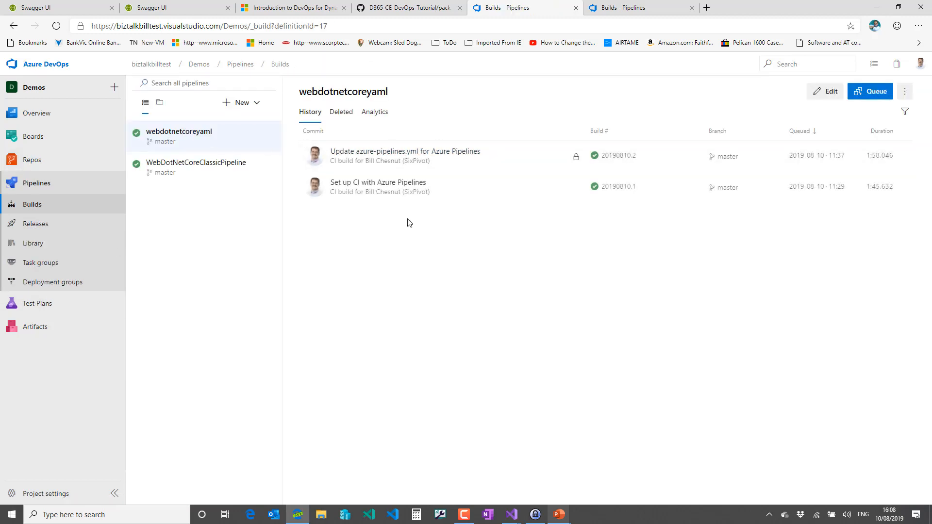
Open the webdotnetcoreyaml pipeline in the YAML editor and read its trigger, pool, variables and task steps.
left_click(827, 93)
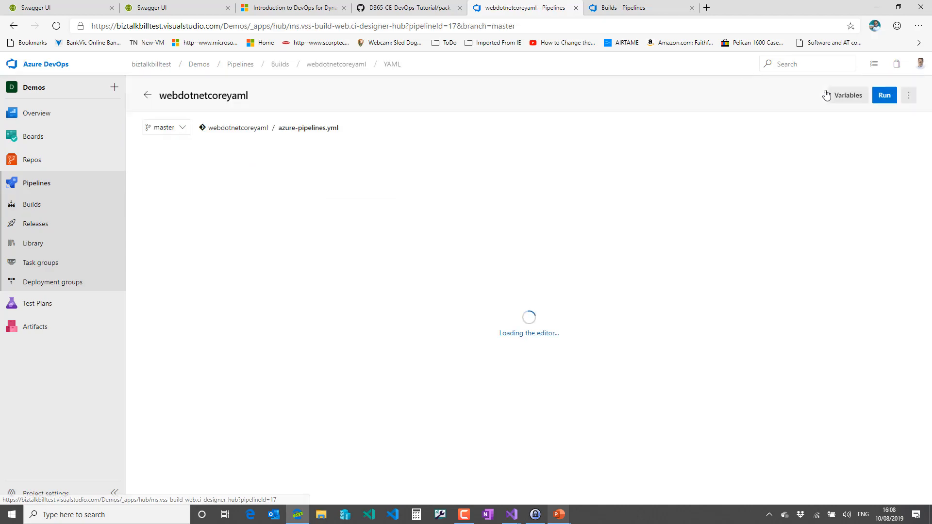
scroll(563, 229, "down", 5)
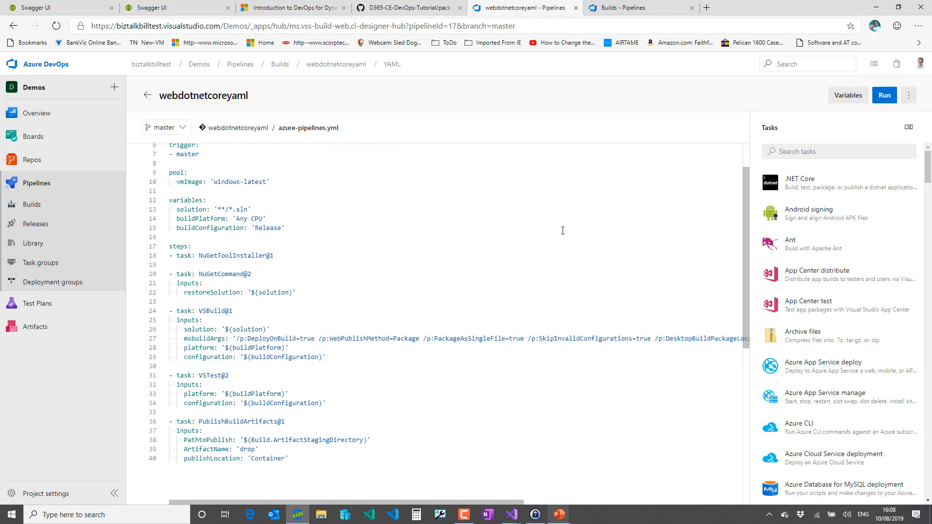
scroll(563, 229, "up", 5)
scroll(558, 231, "down", 4)
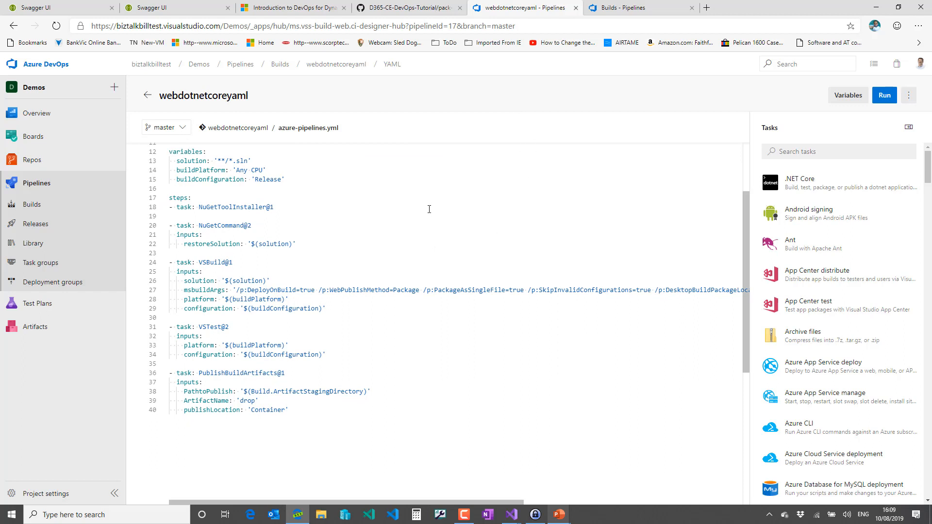
scroll(389, 221, "up", 3)
scroll(448, 208, "up", 1)
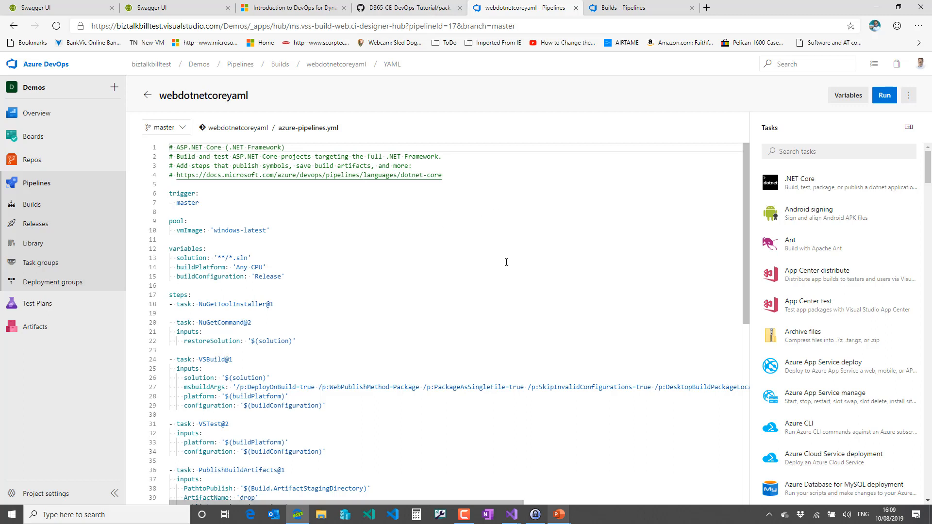
scroll(439, 310, "down", 3)
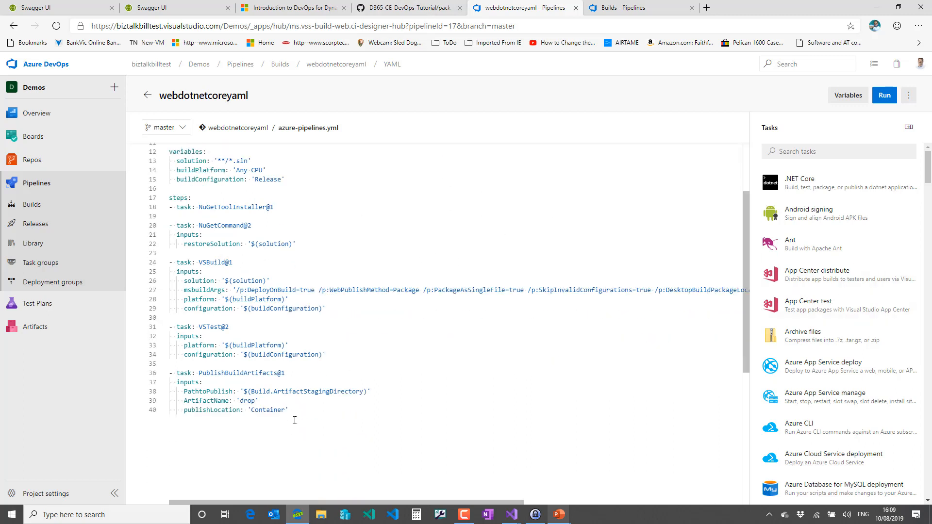
Insert two new lines below the PublishBuildArtifacts task in azure-pipelines.yml and browse the tasks that can be added there.
scroll(295, 421, "down", 1)
left_click(299, 386)
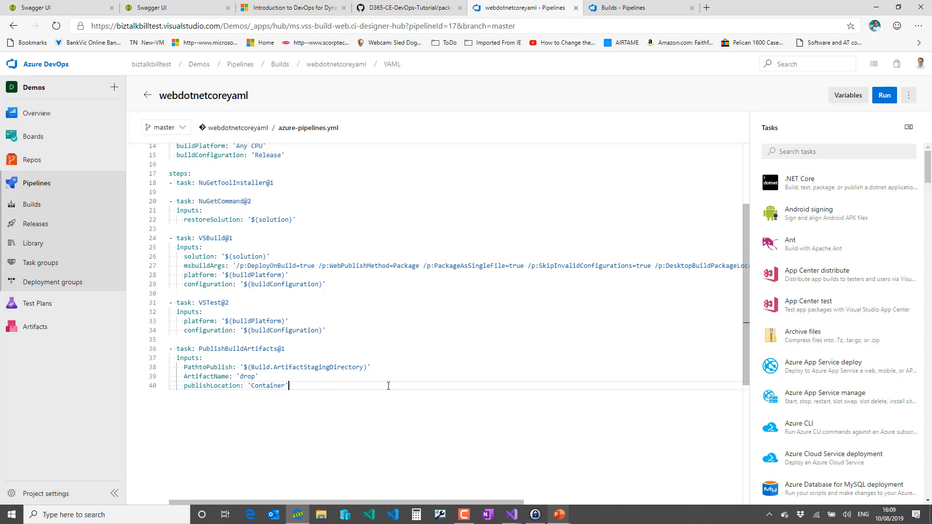
key("Return")
key("Return")
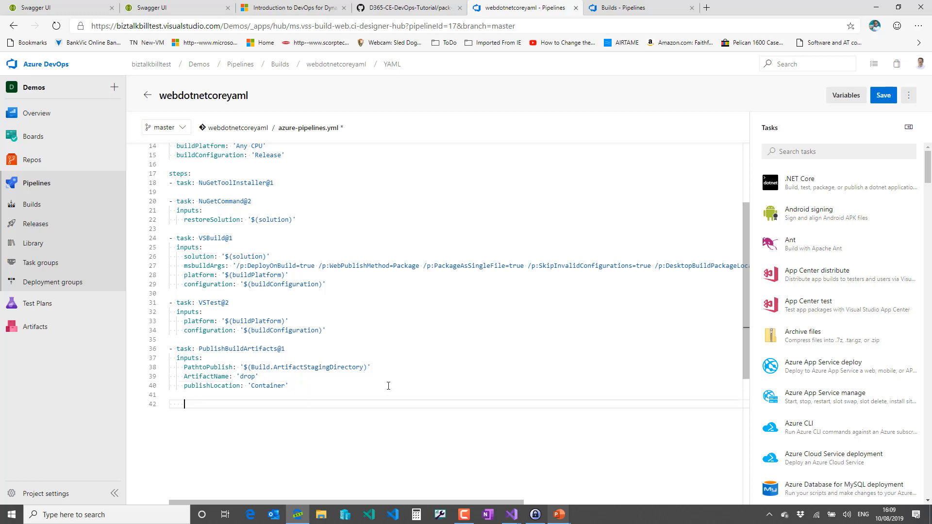
scroll(830, 378, "down", 4)
scroll(831, 394, "down", 10)
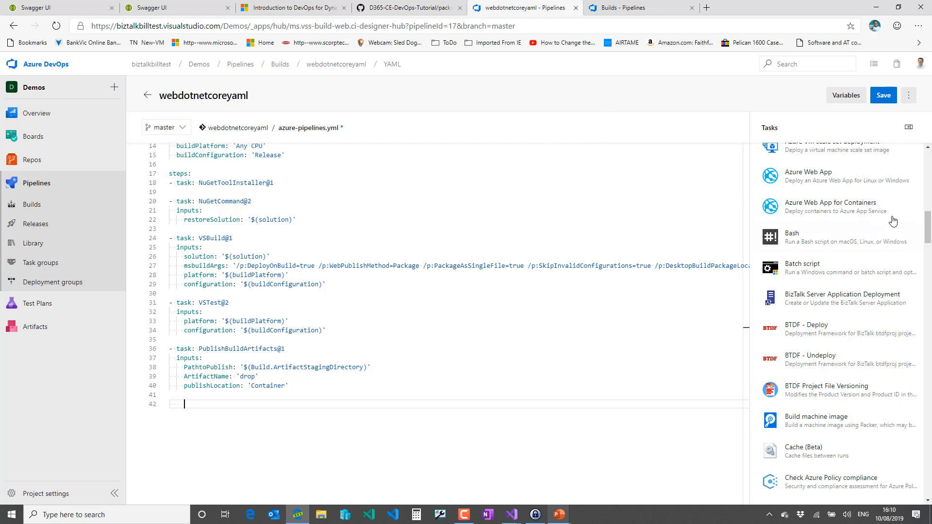
scroll(226, 193, "up", 5)
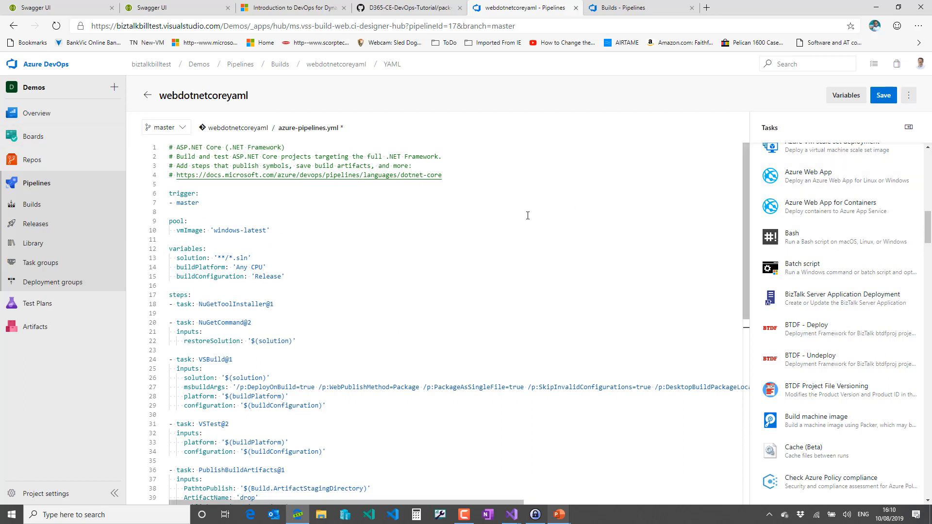
Discard the YAML edits and read the VSBuild log of the "Update azure-pipelines.yml for Azure Pipelines" build.
left_click(31, 205)
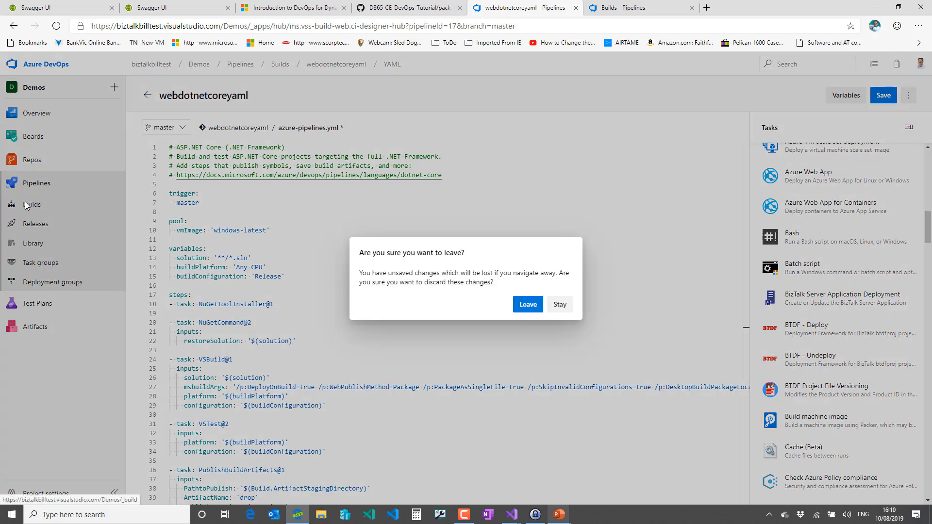
left_click(523, 307)
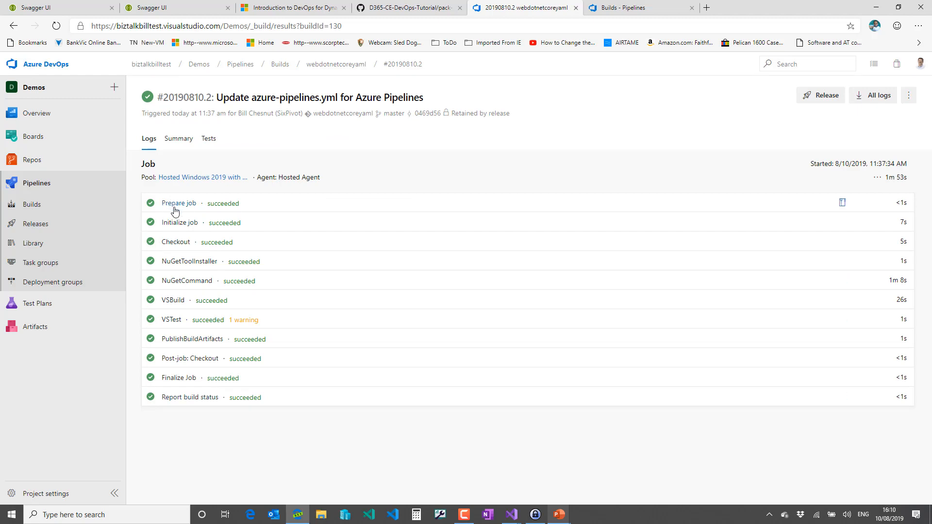
left_click(174, 302)
scroll(517, 301, "down", 10)
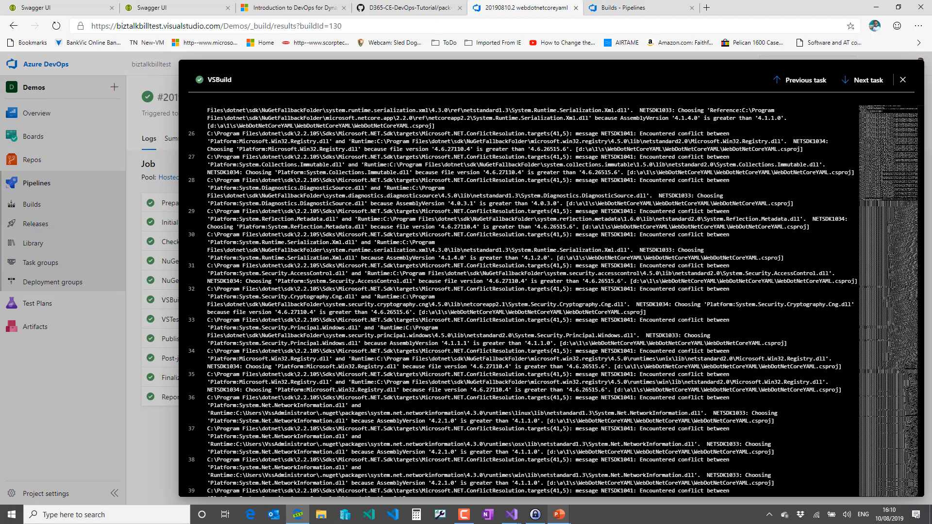
left_click(903, 79)
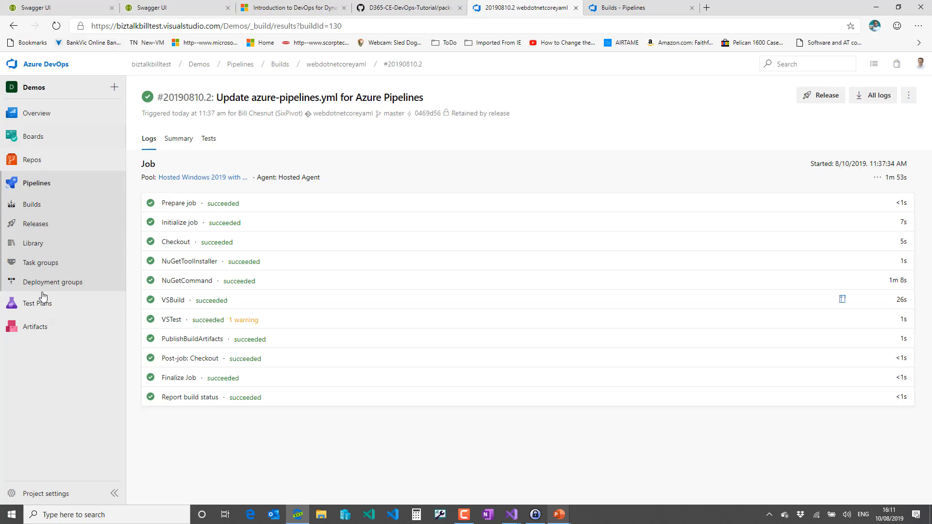
View the release pipelines, and reopen the "update app insights" build from the WebDotNetCoreClassicPipeline build history.
left_click(37, 228)
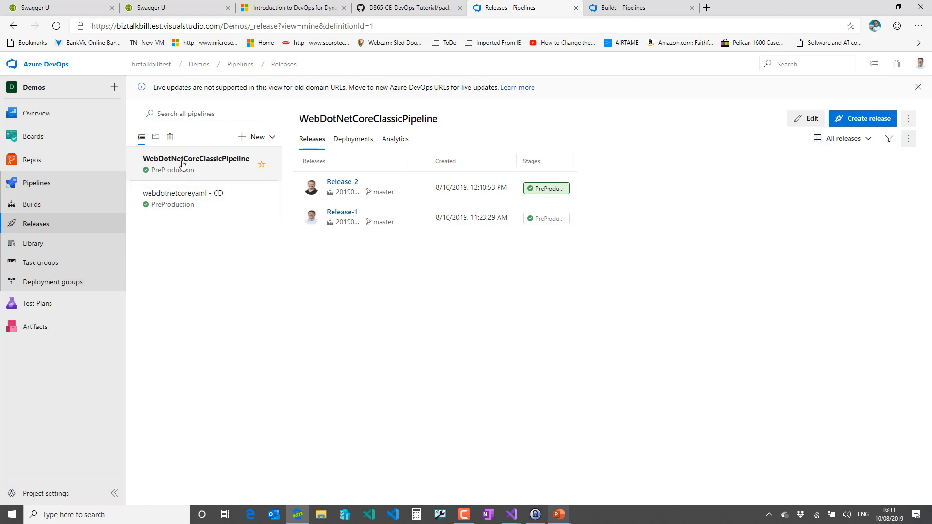
left_click(40, 216)
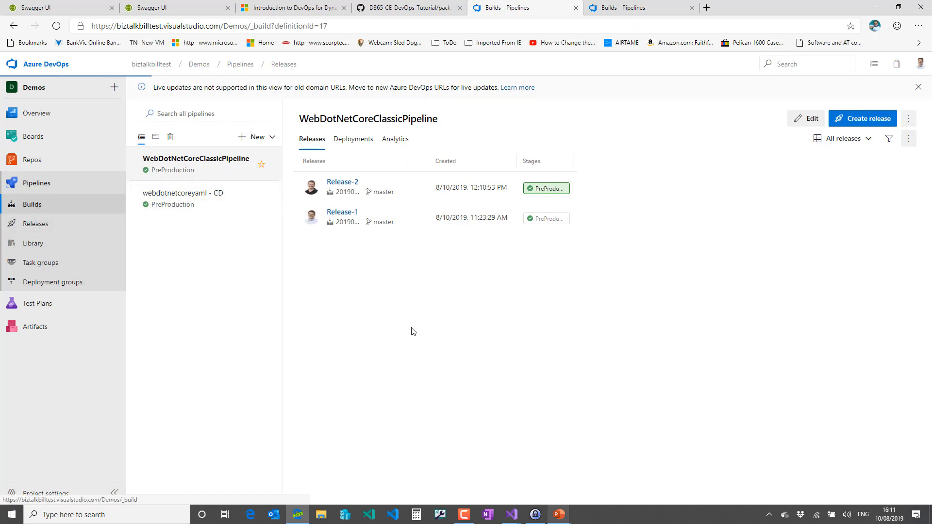
left_click(193, 171)
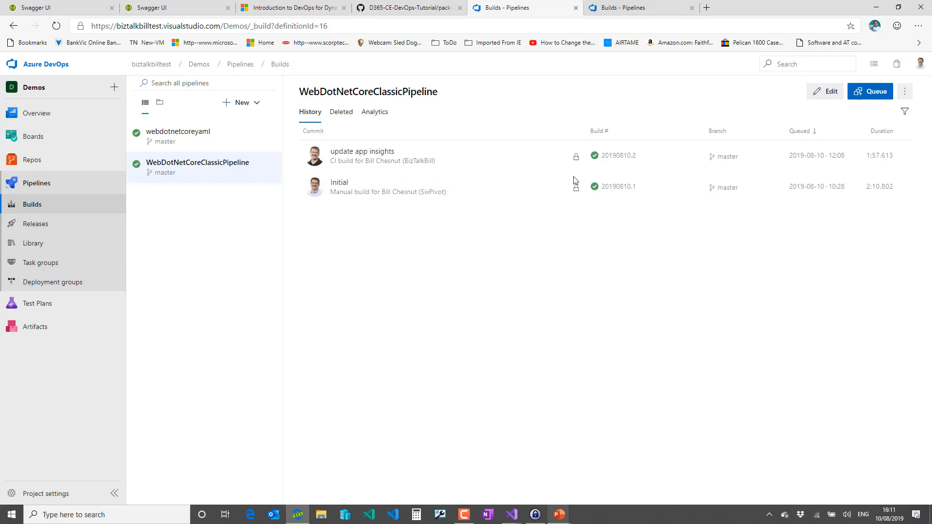
left_click(333, 151)
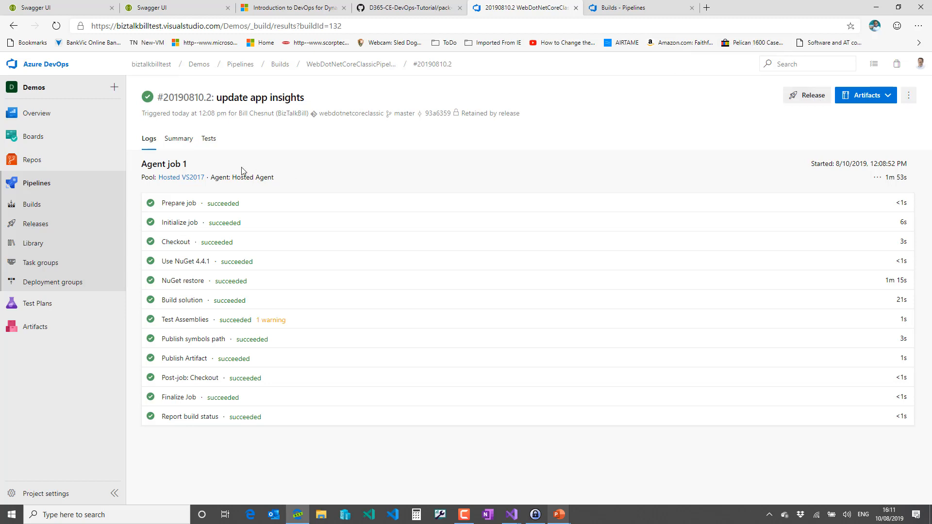
Open the WebDotNetCoreClassicPipeline release pipeline for editing and clone its PreProduction stage.
left_click(35, 225)
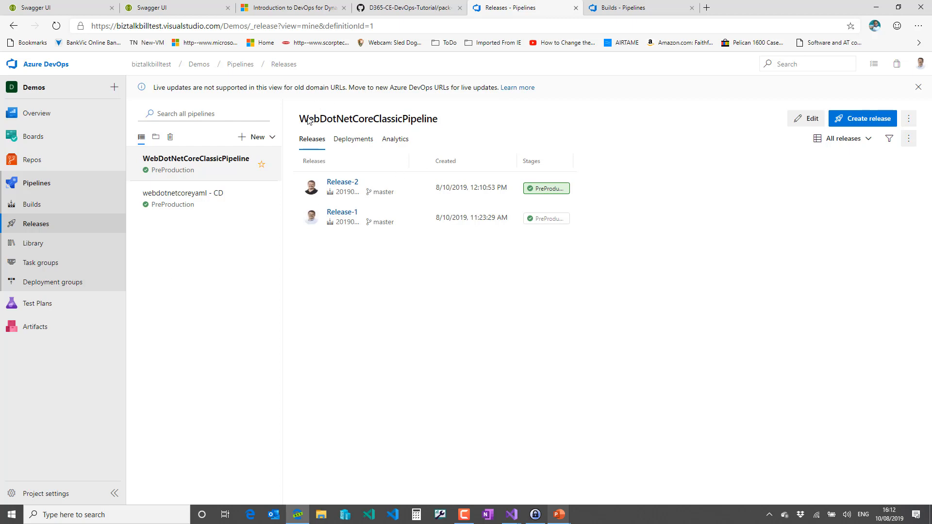
left_click(806, 118)
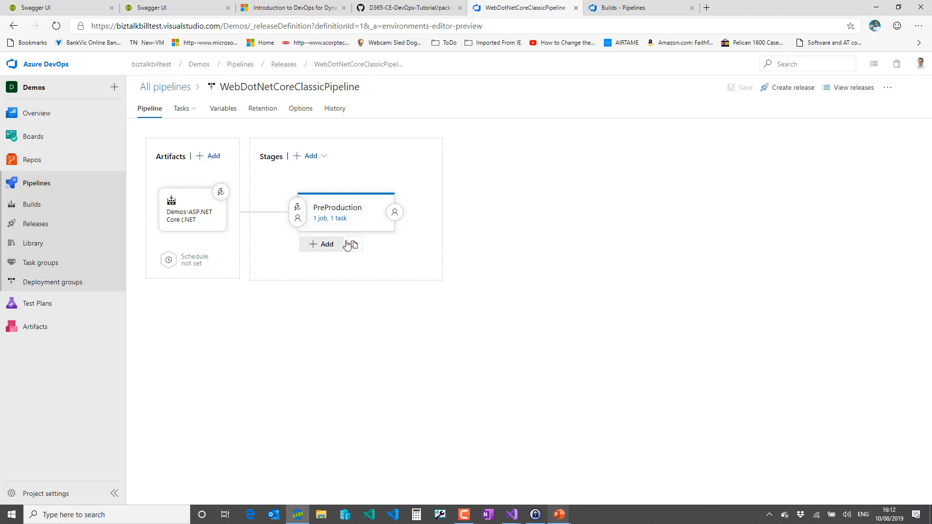
left_click(369, 246)
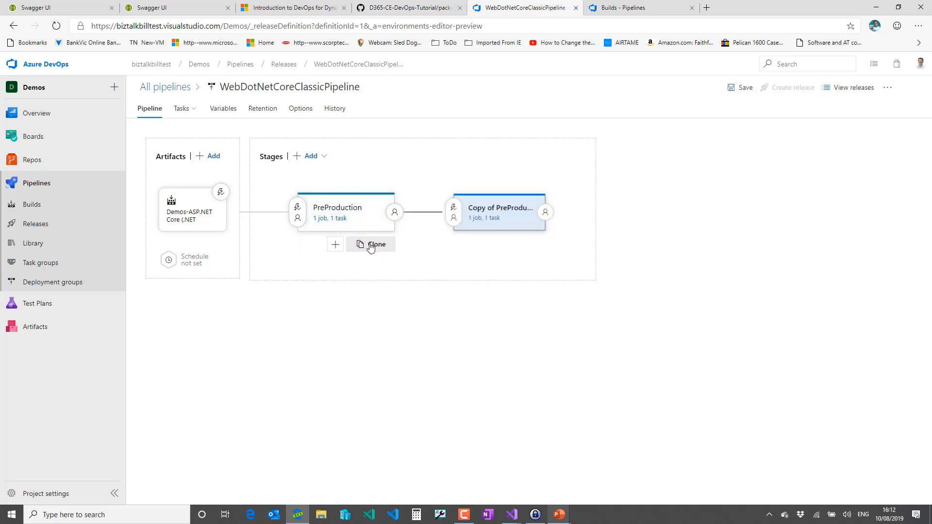
Rename the cloned PreProduction stage as Production and open the Azure subscription setting of its Deploy Azure App Service task.
left_click(531, 222)
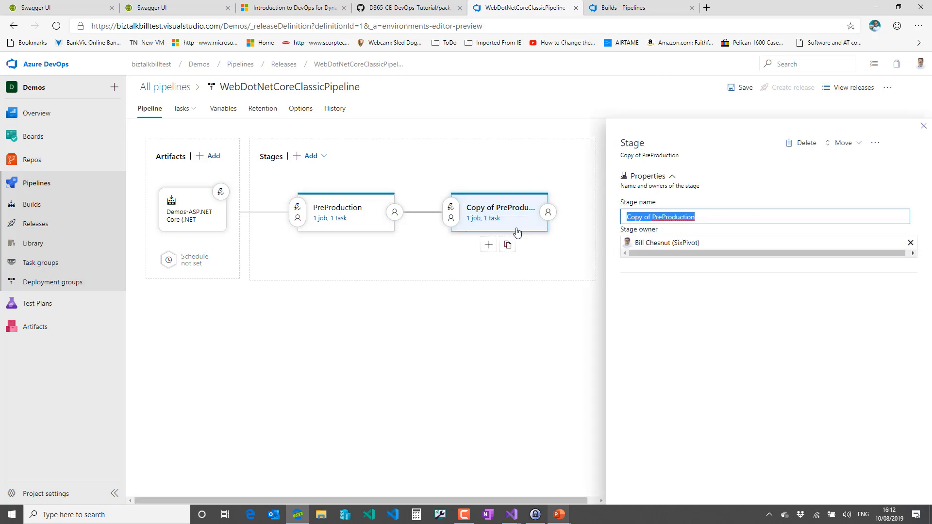
type("Pr")
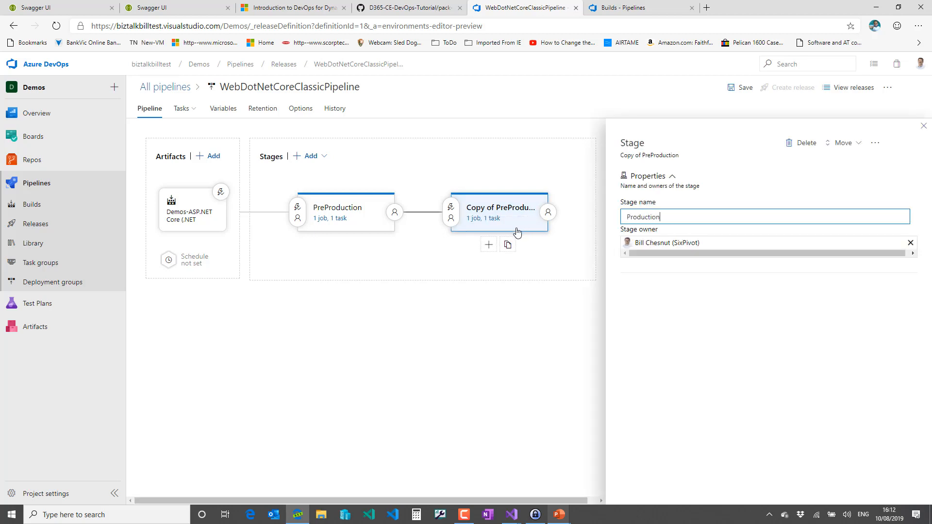
left_click(483, 220)
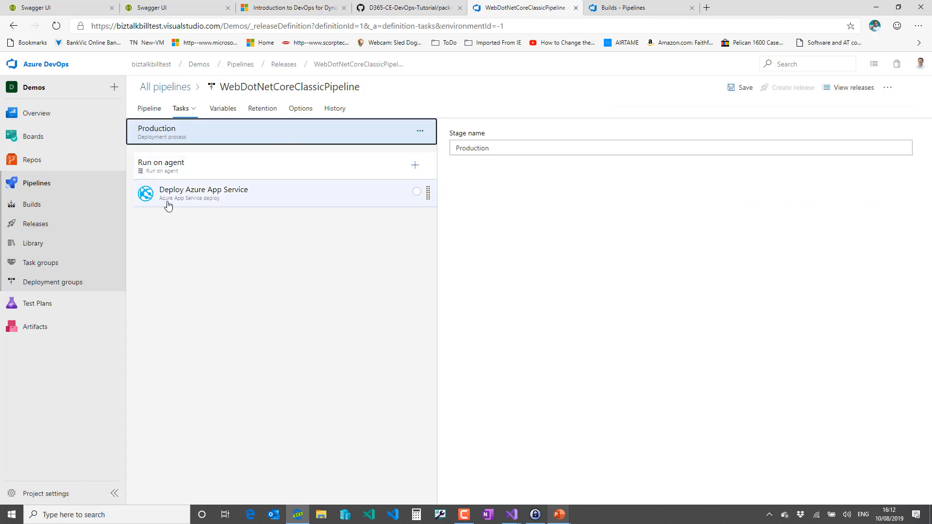
left_click(176, 196)
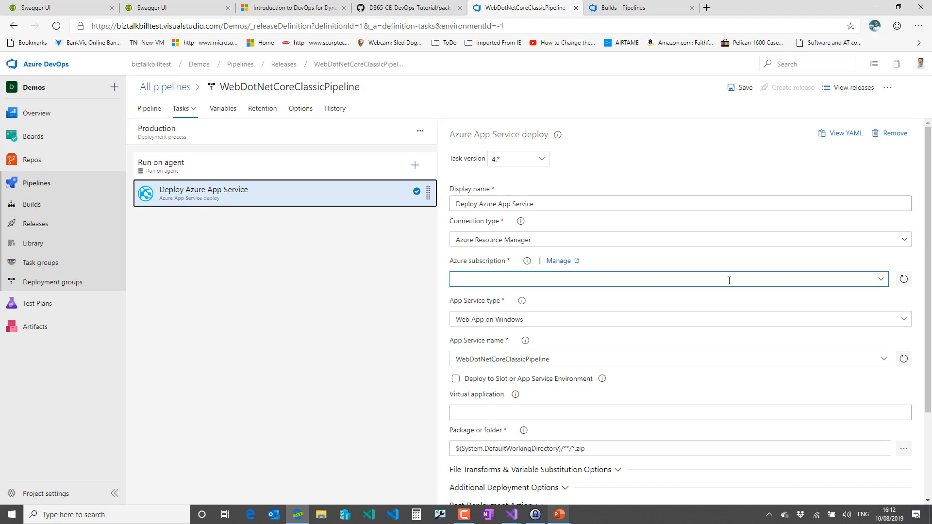
left_click(672, 285)
View the release pipeline's variables and leave the editor, discarding the unsaved stage changes.
left_click(221, 110)
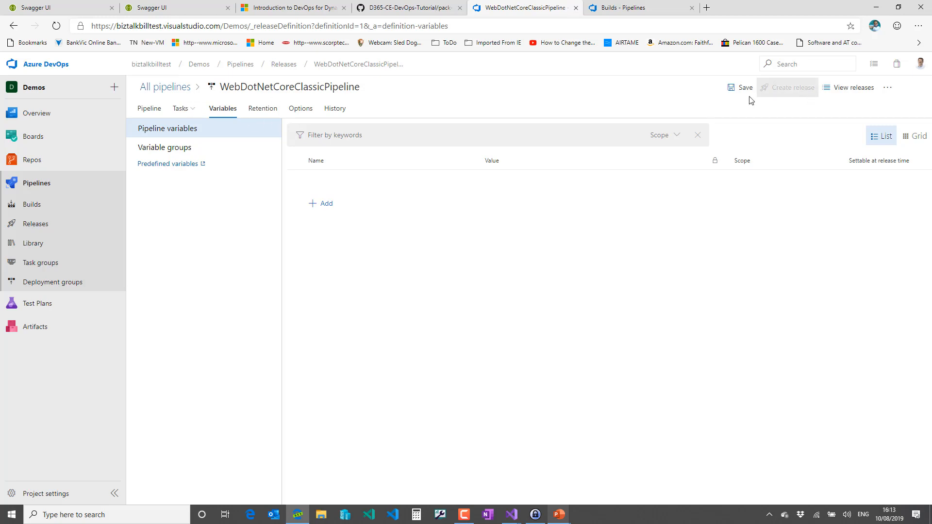
left_click(156, 90)
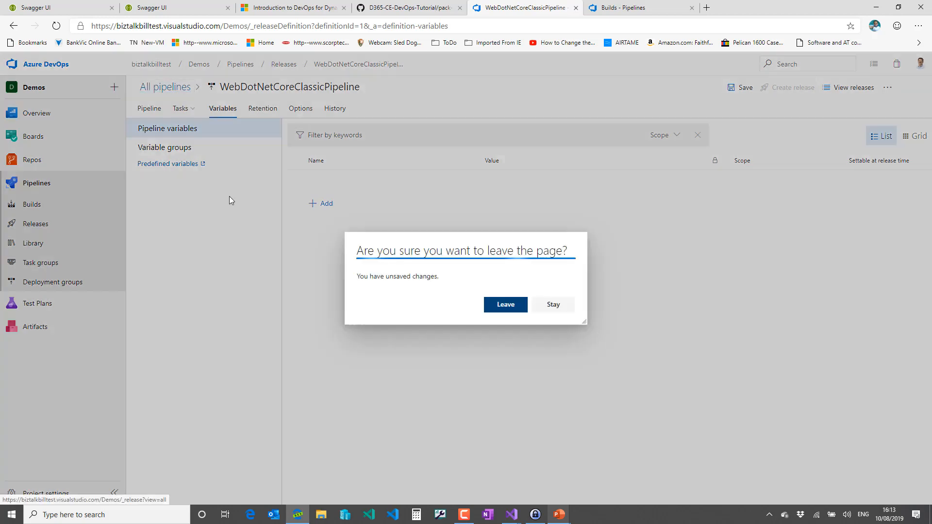
left_click(504, 305)
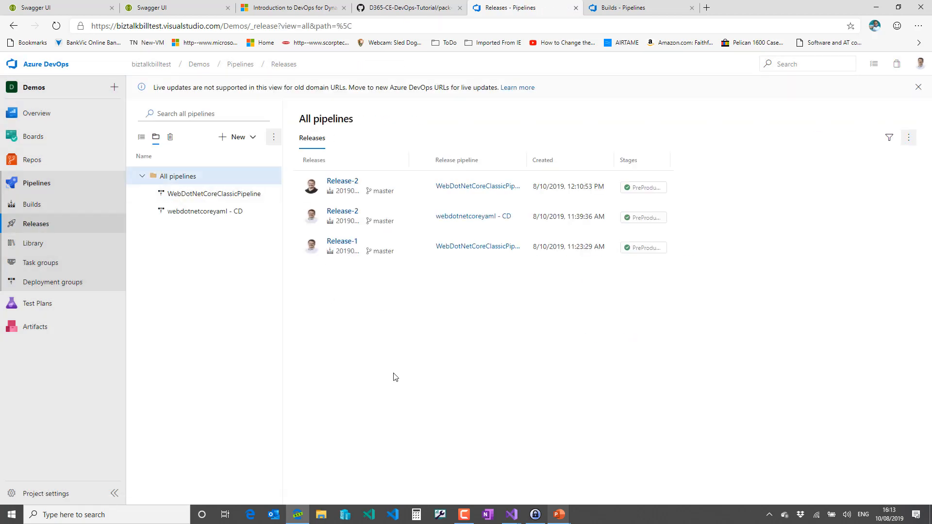
Read the Deploy Azure App Service log of the PreProduction stage in Release-2 of WebDotNetCoreClassicPipeline.
left_click(39, 223)
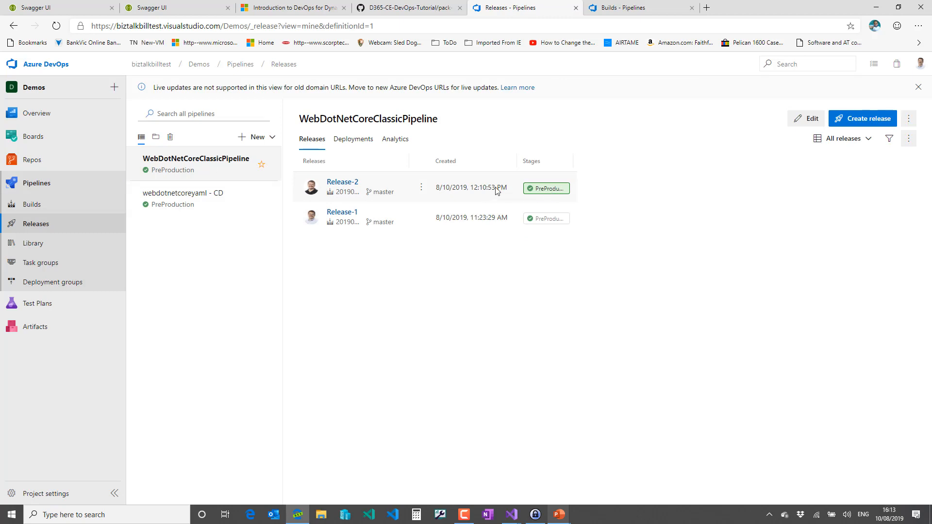
left_click(544, 191)
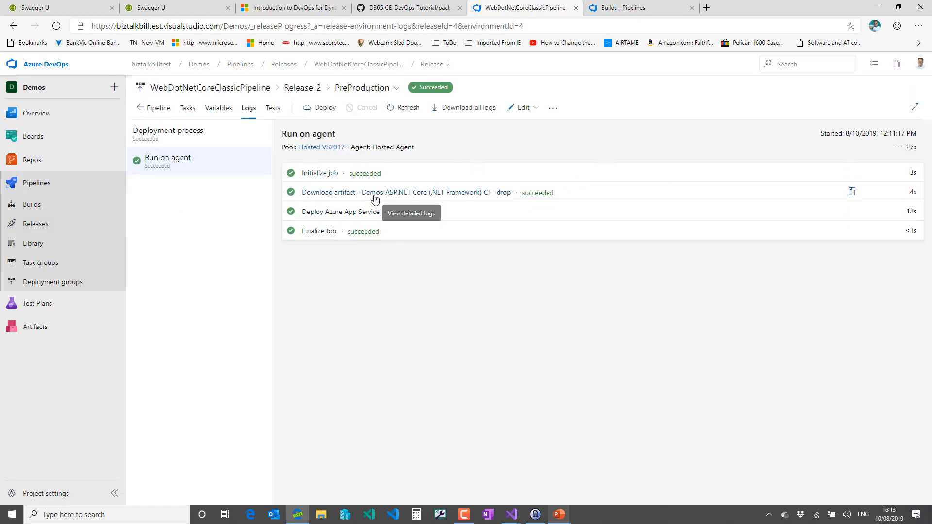
left_click(328, 213)
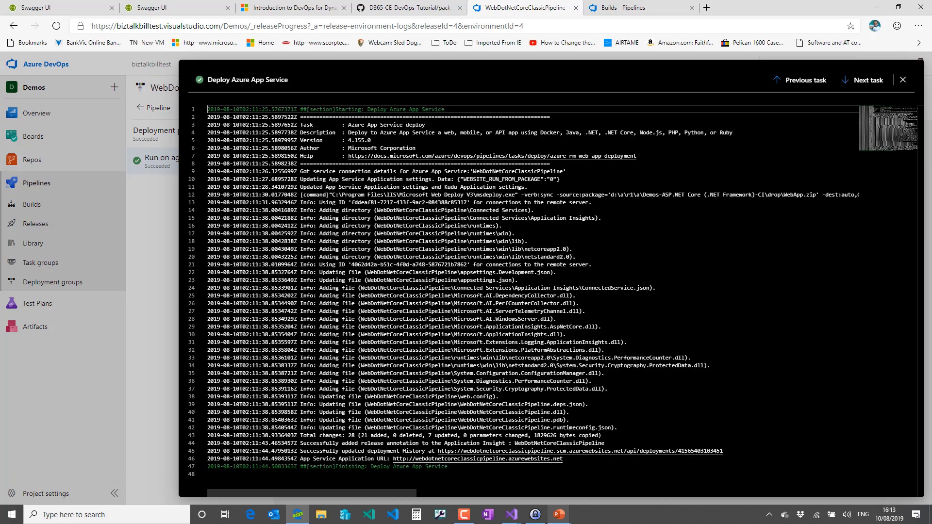
left_click(903, 80)
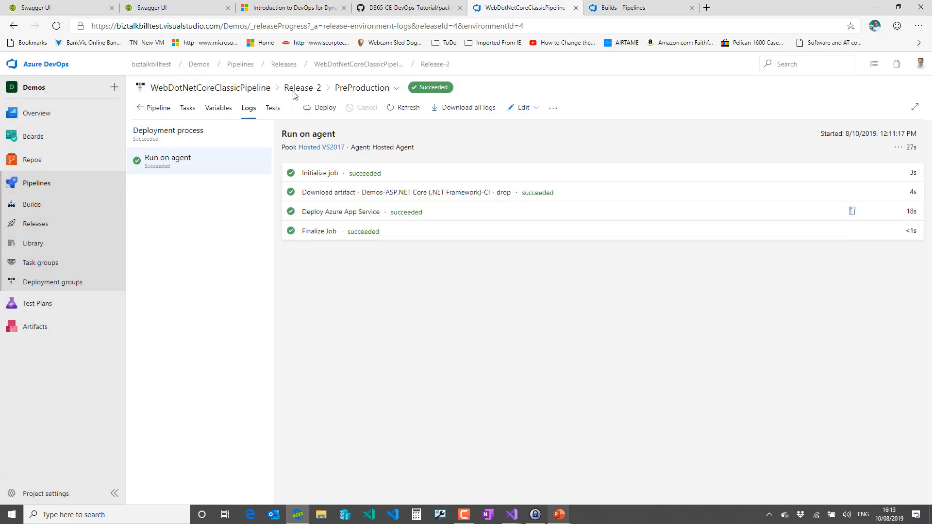
Reload the webdotnetcoreyaml Swagger page to check the deployed web API, and return to the Release-2 logs in Azure DevOps.
left_click(63, 11)
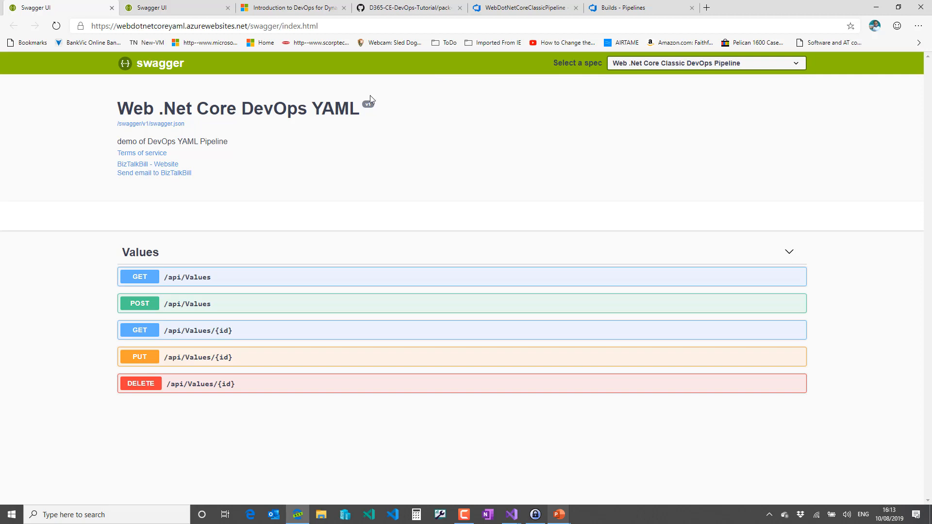
left_click(57, 27)
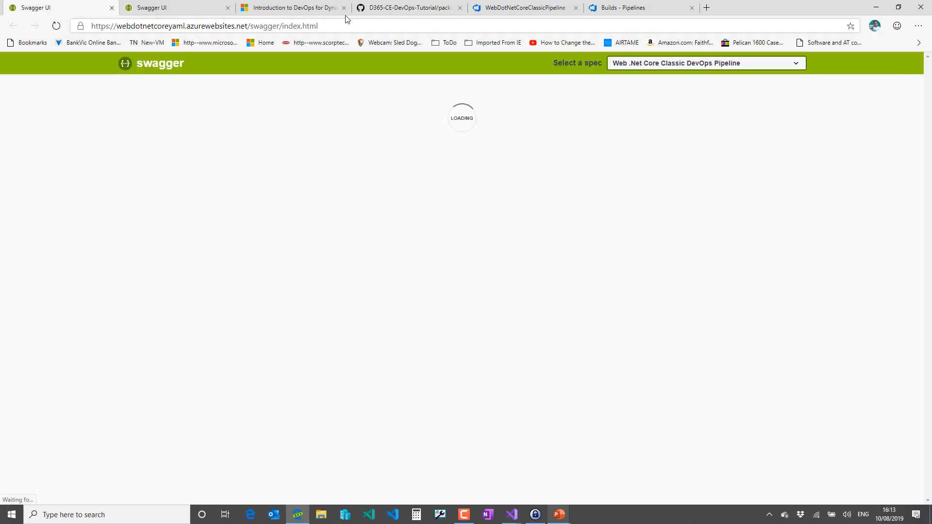
left_click(519, 11)
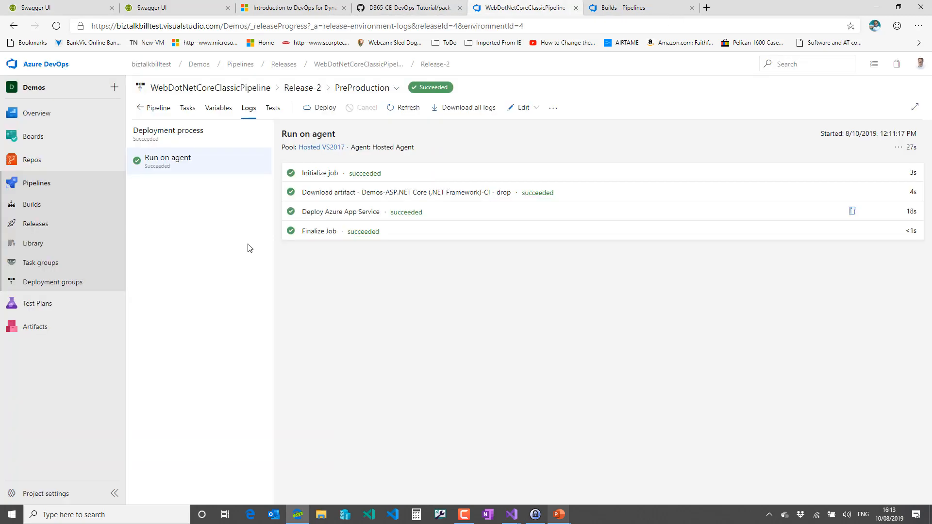
Open the webdotnetcoreyaml - CD release pipeline in the editor to view its artifact and PreProduction stage.
left_click(41, 225)
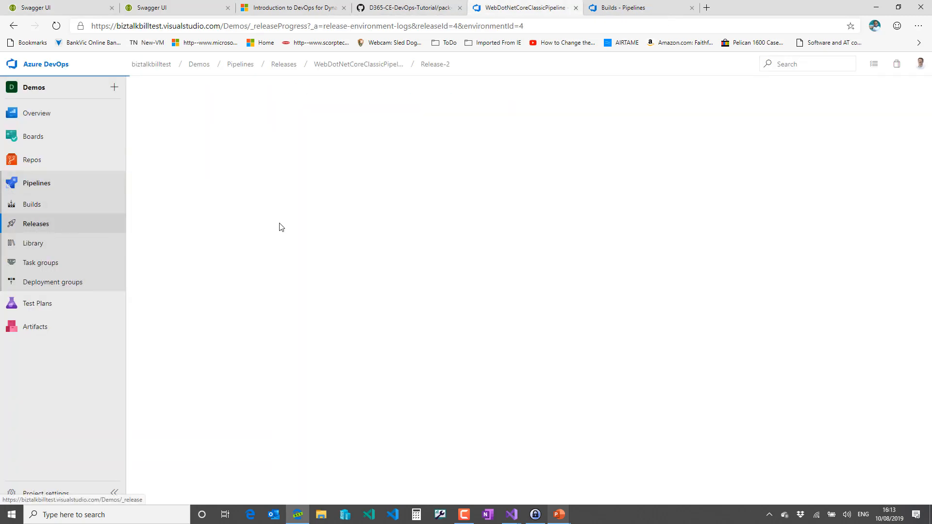
left_click(178, 196)
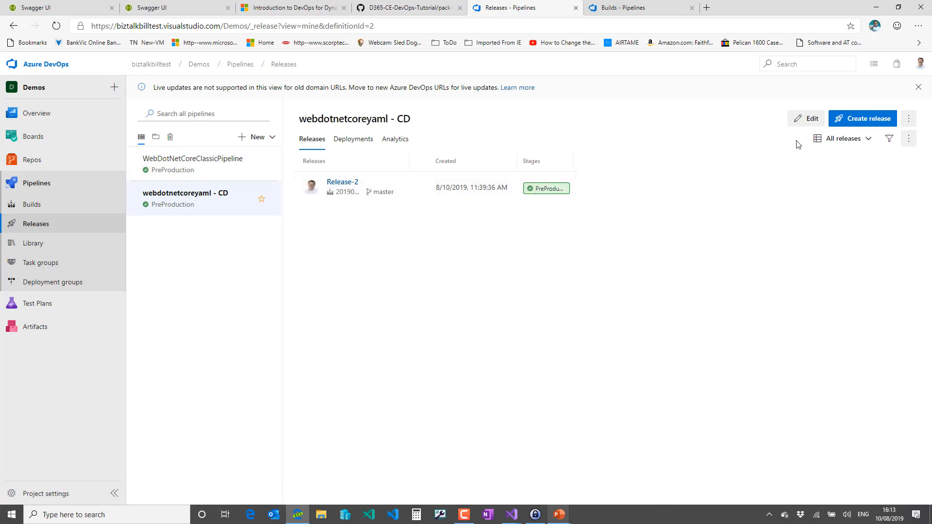
left_click(808, 119)
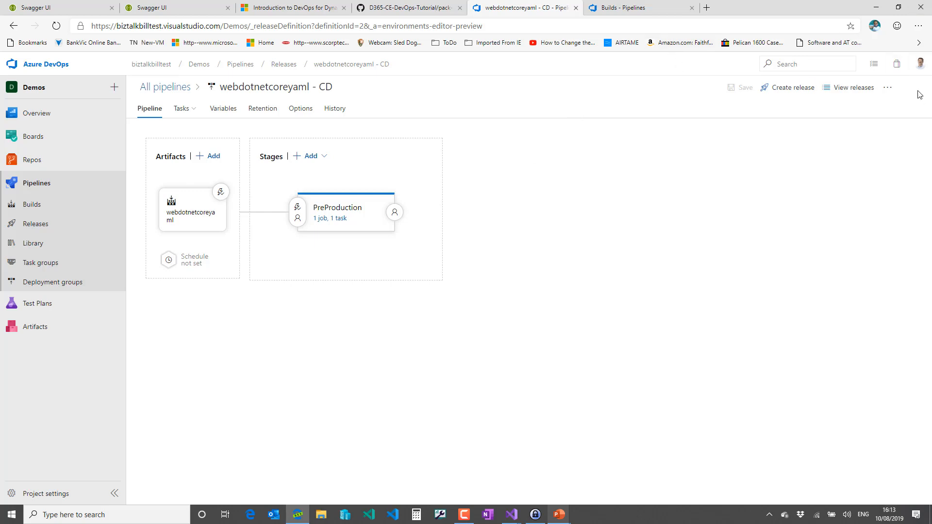
Examine the account's preview features, including the Multi-stage pipelines option, and close the list without changes.
left_click(921, 69)
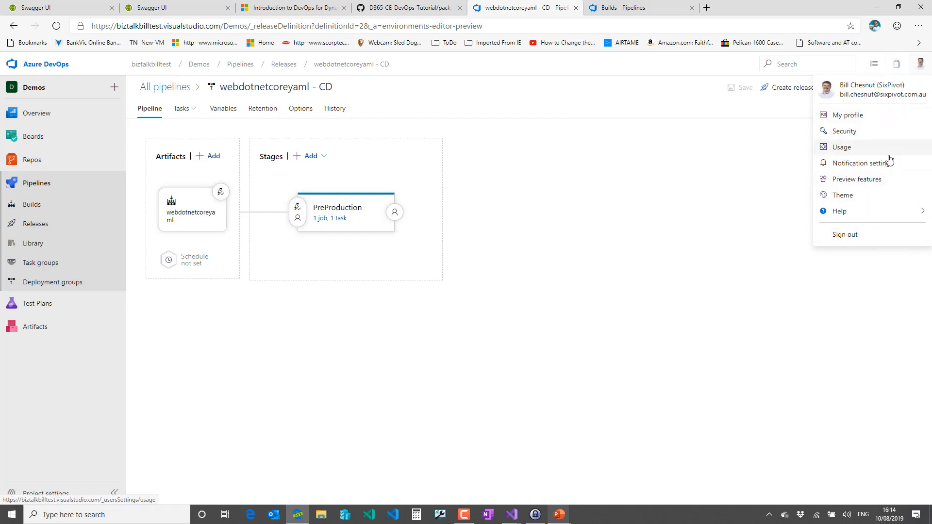
left_click(856, 182)
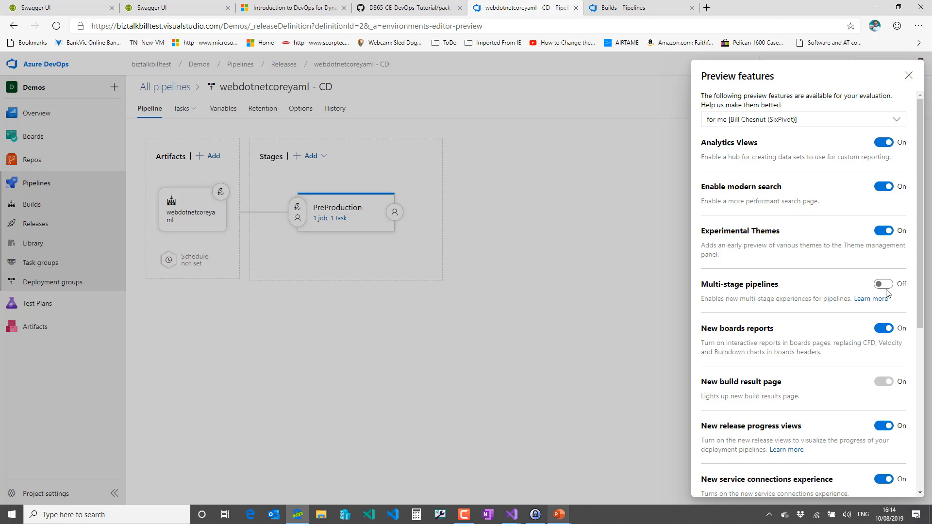
left_click(909, 76)
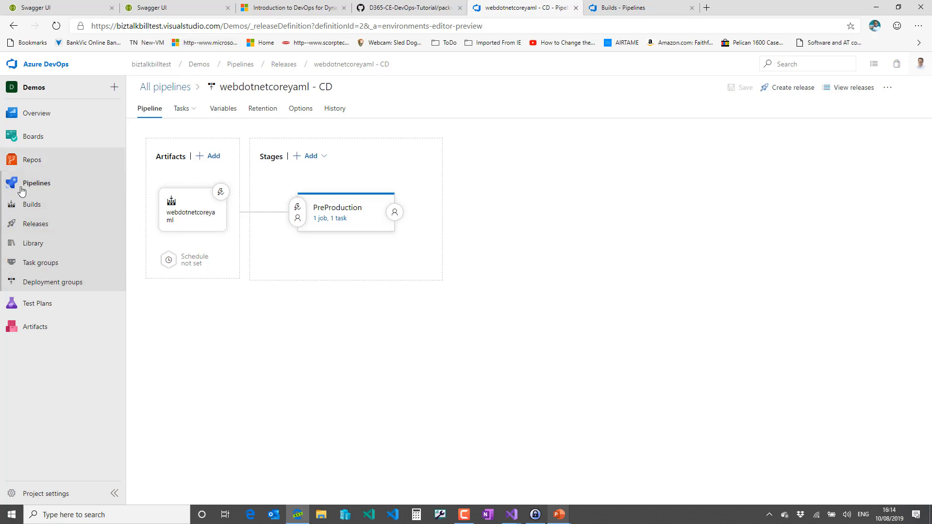
left_click(27, 204)
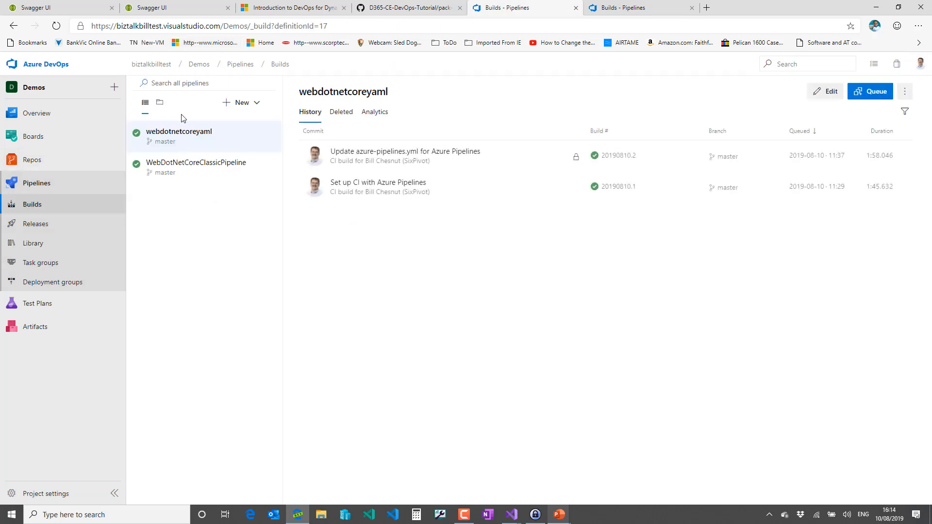
left_click(235, 109)
left_click(221, 123)
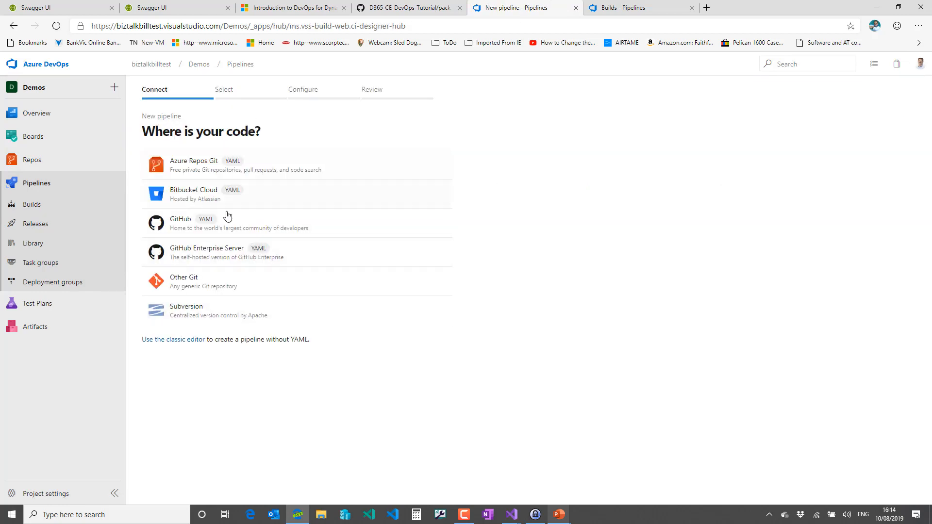
left_click(188, 161)
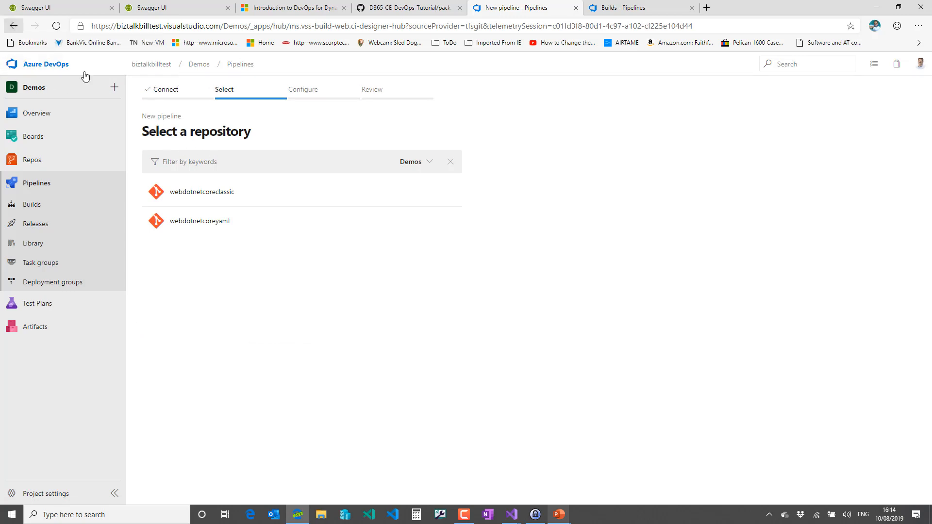
left_click(31, 204)
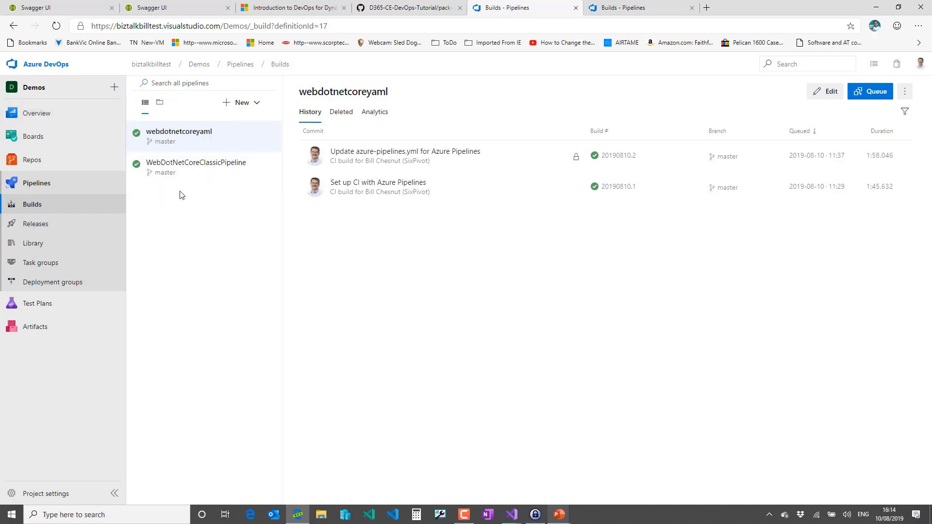
Start a new build pipeline from the webdotnetcoreclassic repository in Azure Repos Git and browse the full list of YAML configuration templates.
left_click(186, 164)
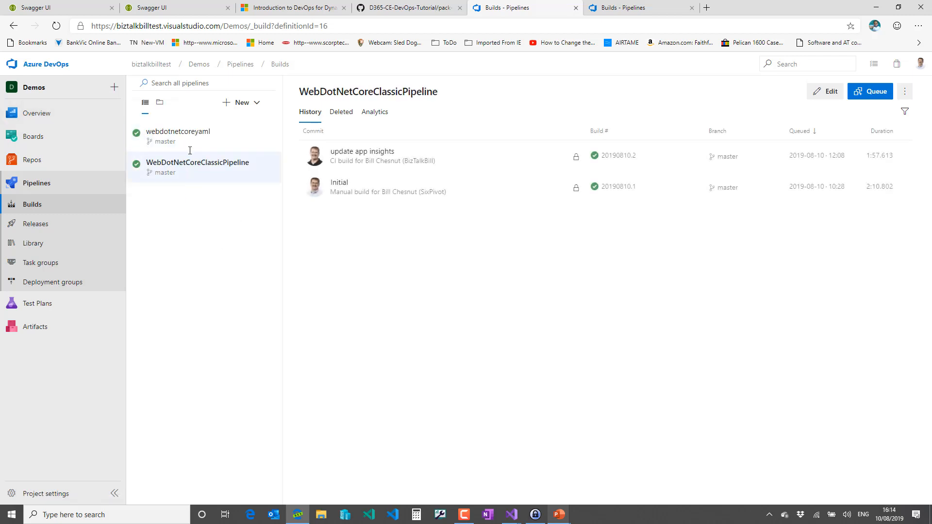
left_click(243, 110)
left_click(217, 125)
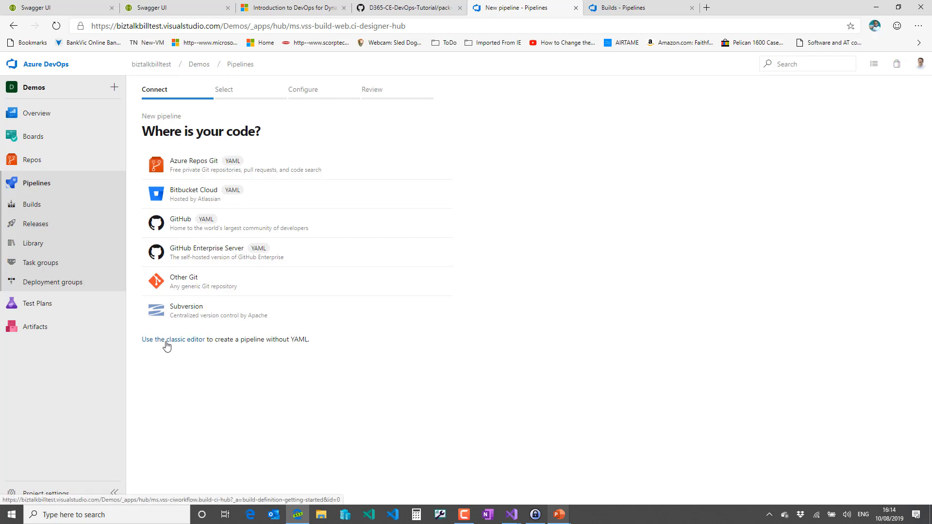
left_click(184, 166)
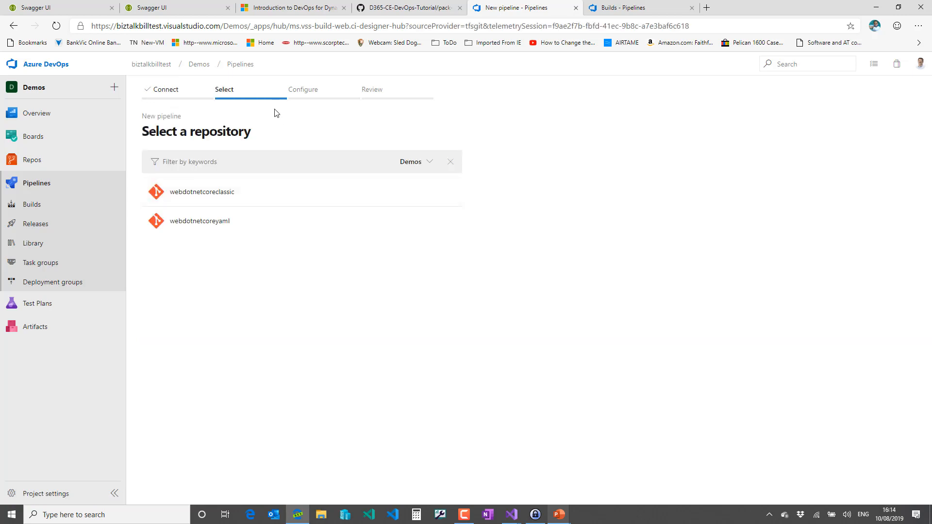
left_click(198, 191)
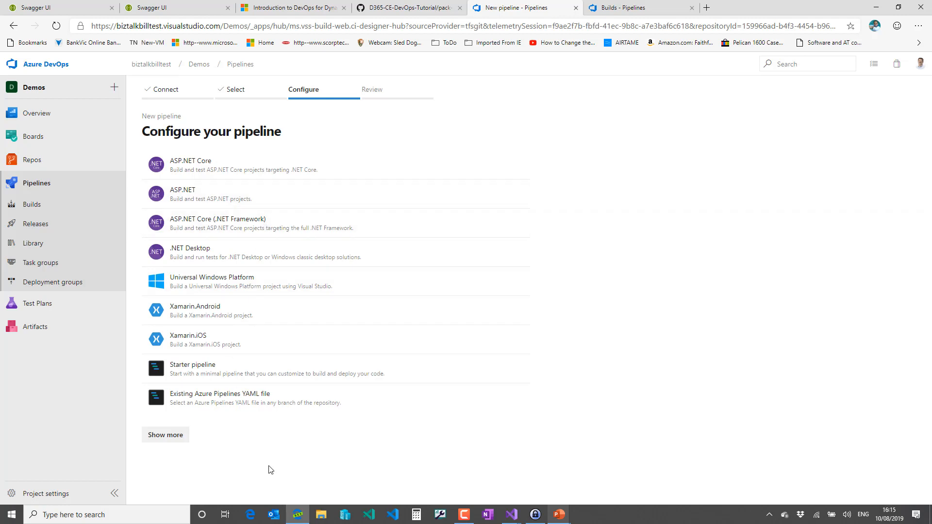
left_click(174, 443)
scroll(401, 435, "down", 5)
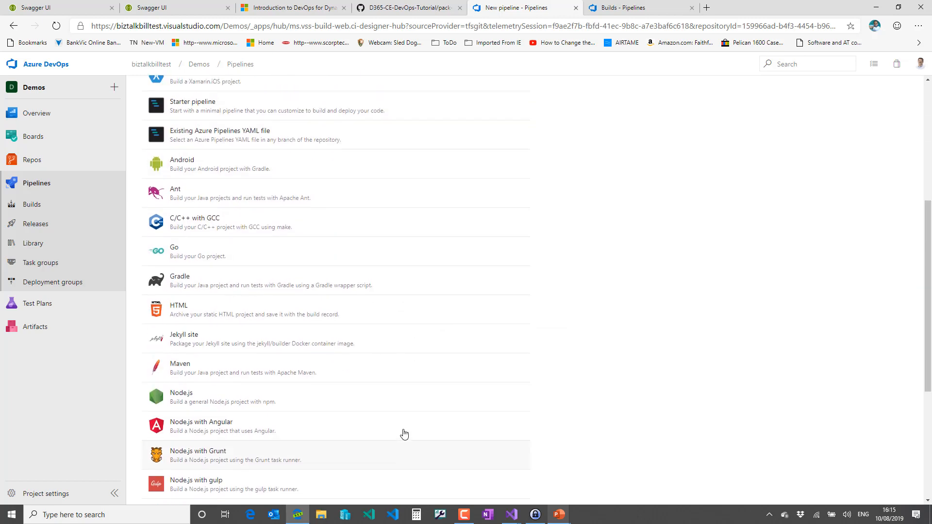
scroll(405, 434, "up", 5)
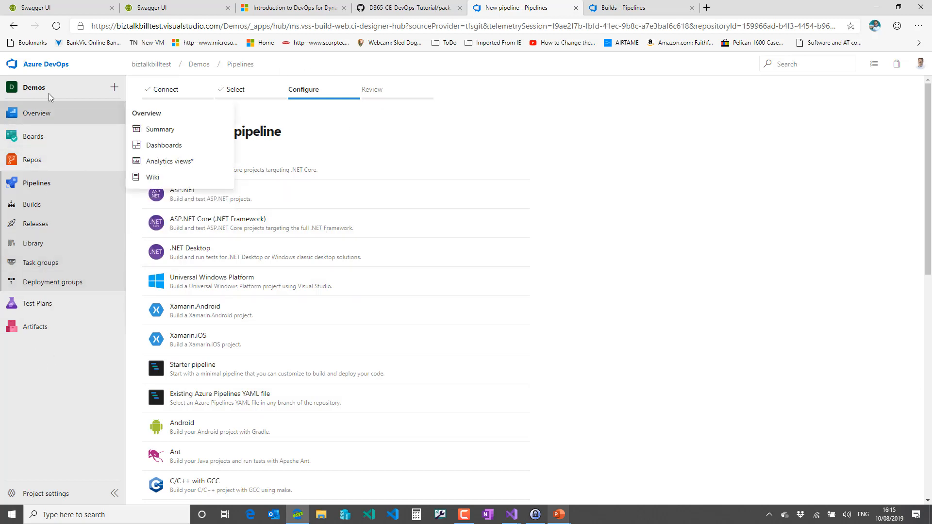
Start a new build pipeline in the classic editor from the webdotnetcoreyaml repository's master branch and browse the available templates.
left_click(32, 205)
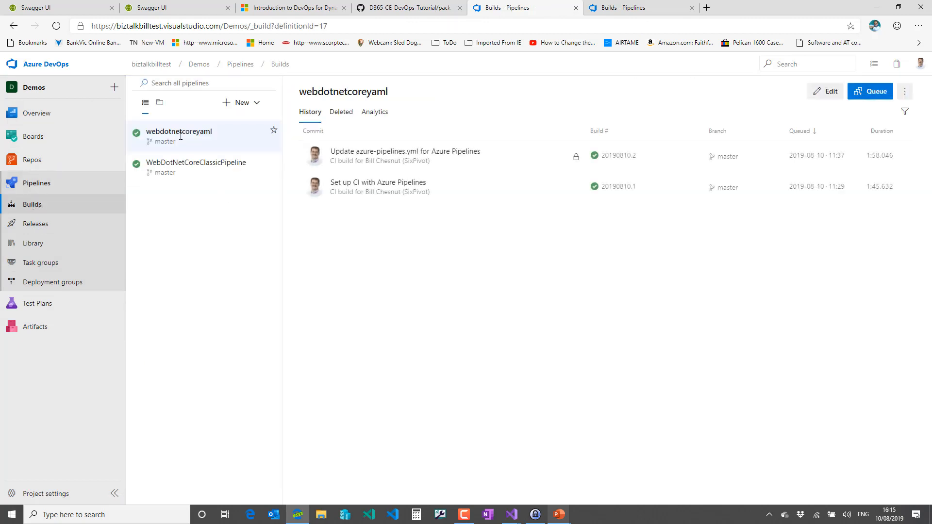
left_click(240, 104)
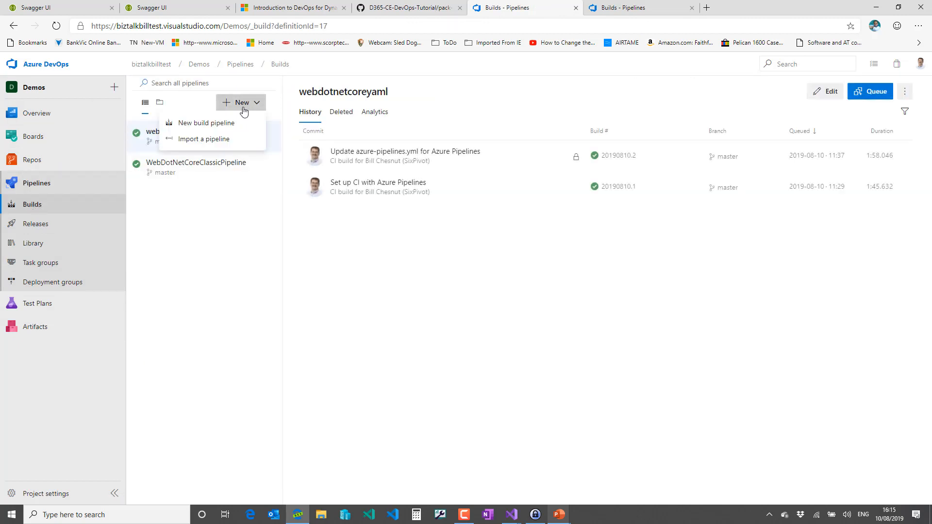
left_click(193, 124)
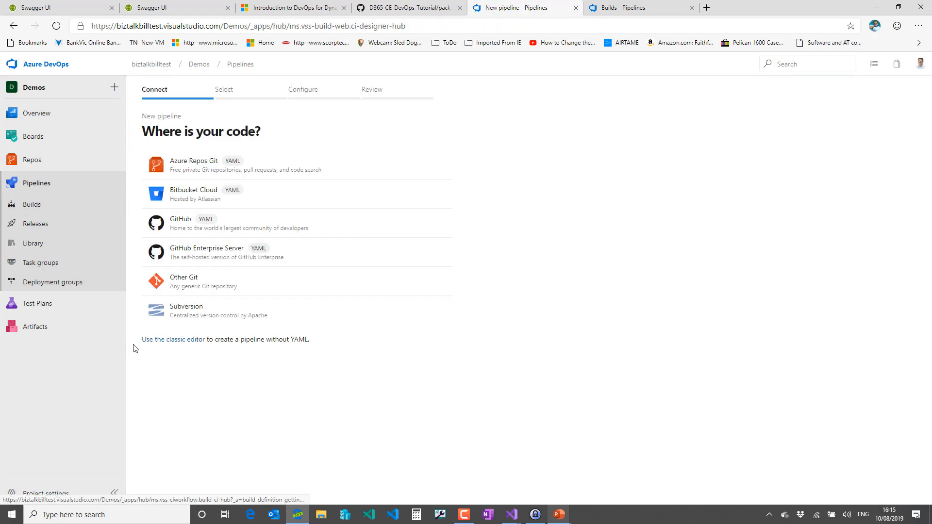
left_click(149, 341)
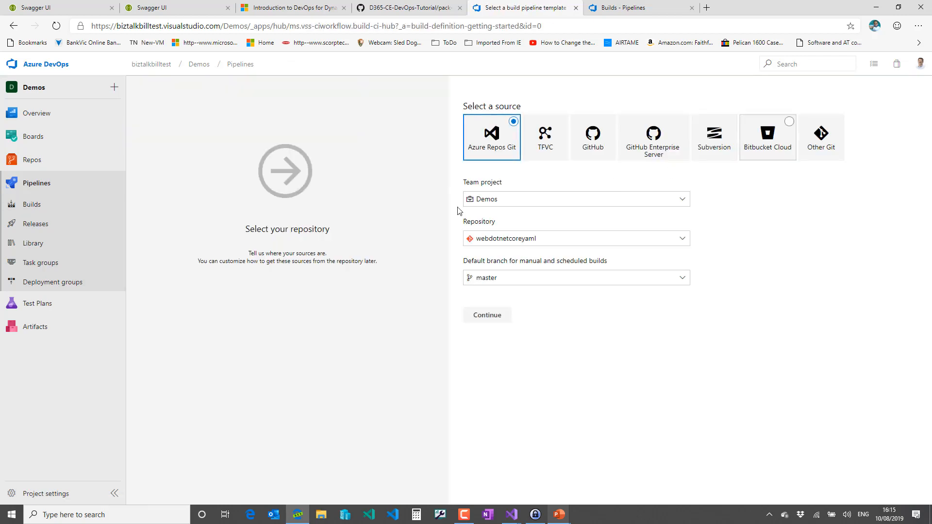
left_click(489, 319)
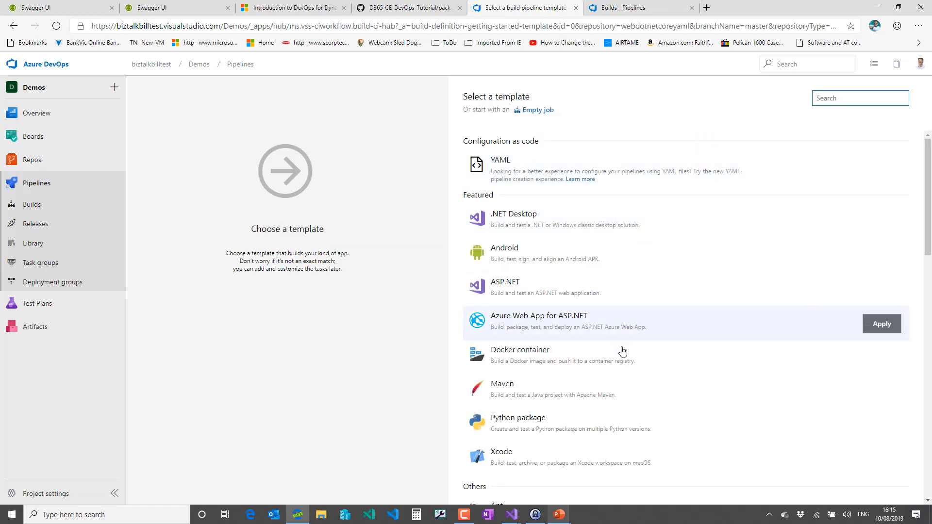
scroll(637, 391, "down", 10)
scroll(638, 395, "down", 4)
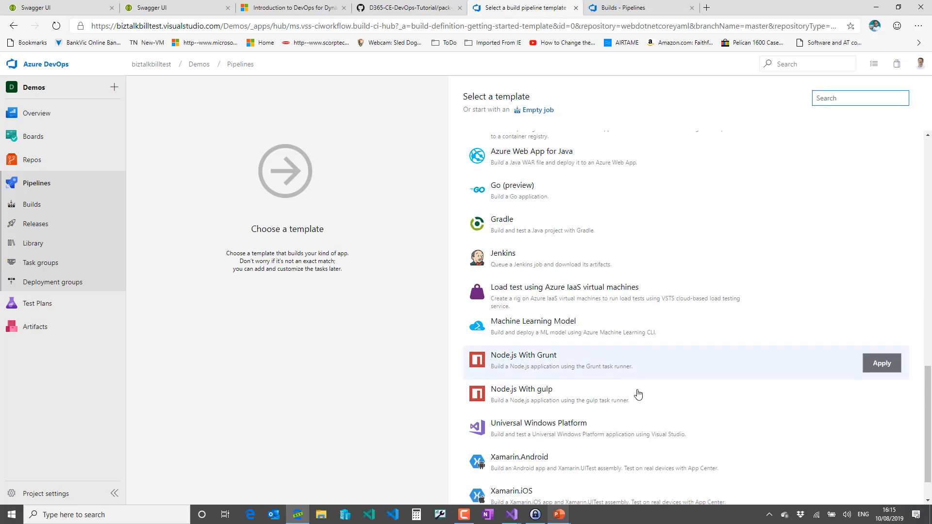
scroll(638, 392, "up", 12)
scroll(640, 382, "up", 2)
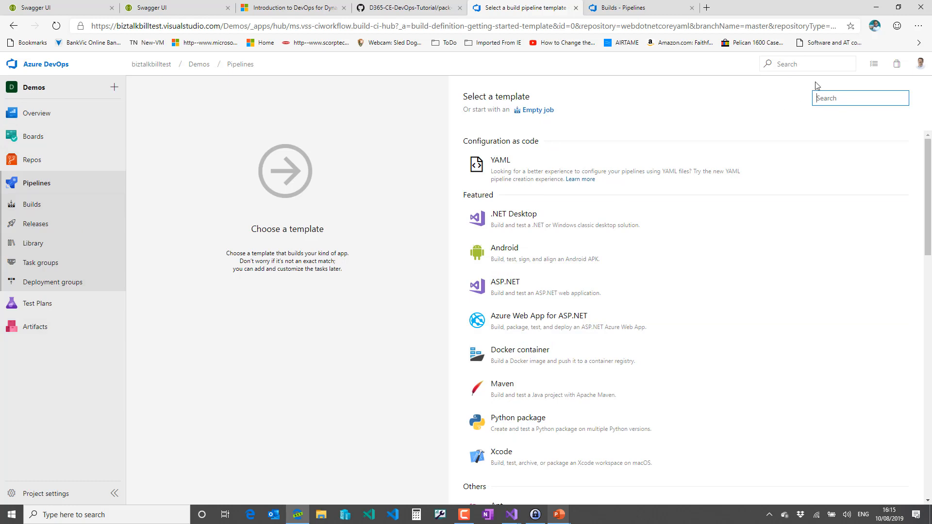
Switch to the running PowerPoint slide show and advance to the Azure DevOps Pipeline Task Groups slide.
left_click(562, 516)
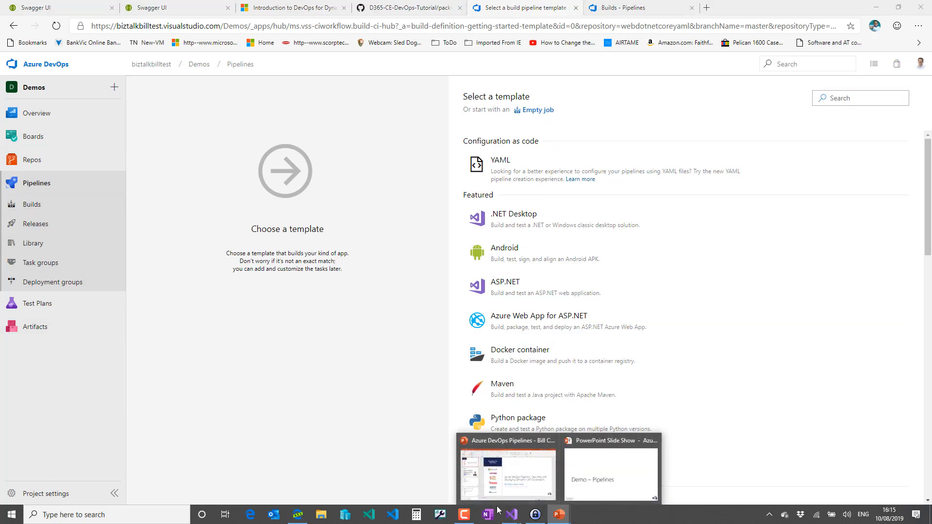
left_click(593, 481)
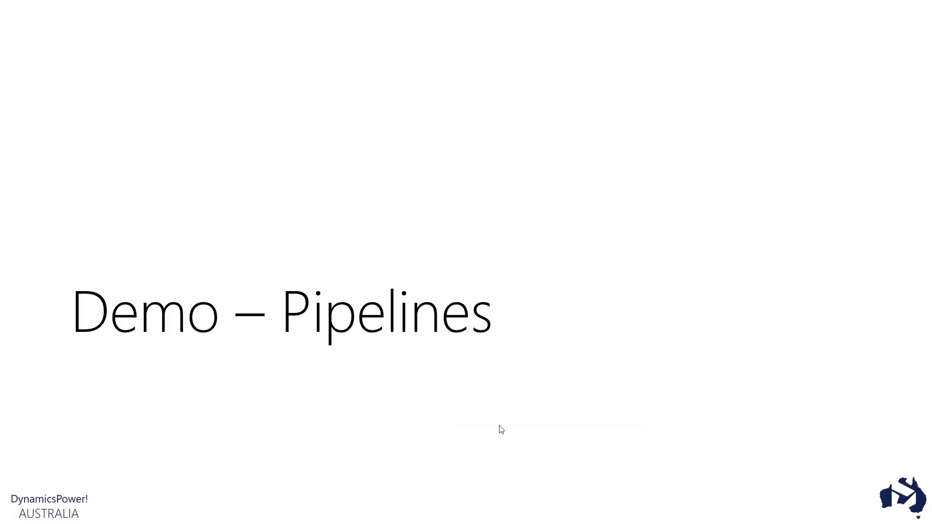
left_click(501, 430)
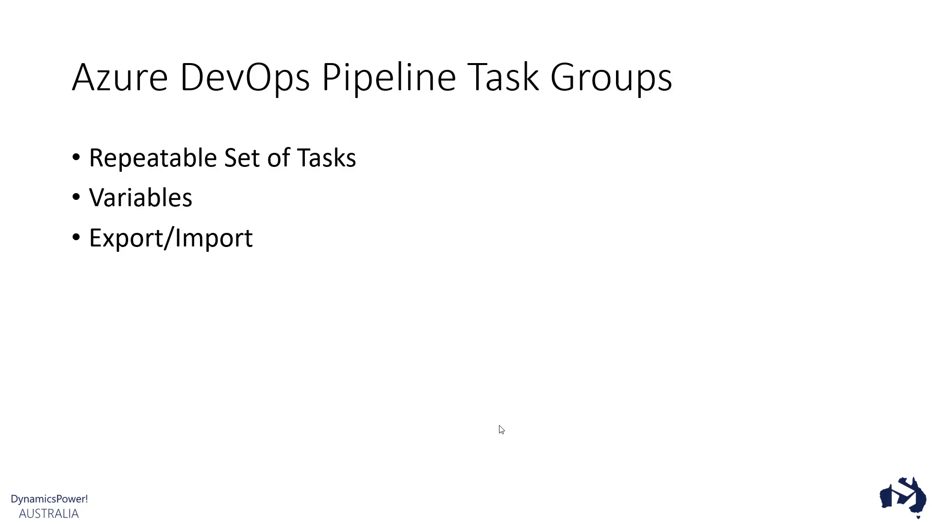
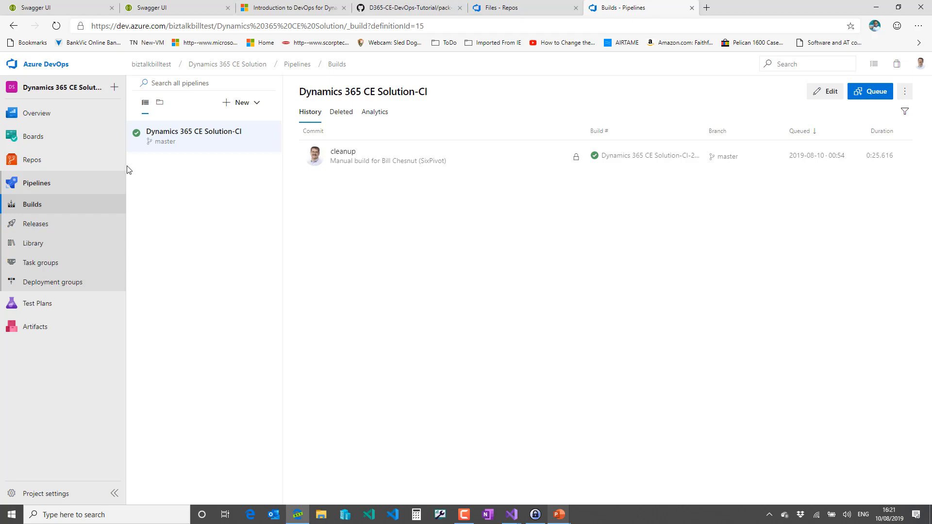
Open the Dynamics 365 CE Solution-CI build pipeline for editing and examine its NuGet installer and Install Core Tools tasks.
left_click(832, 93)
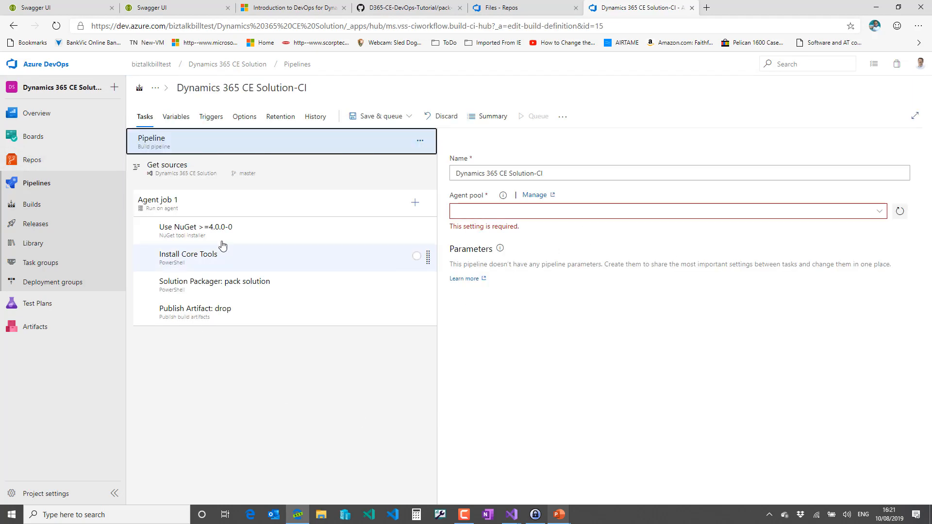
left_click(215, 236)
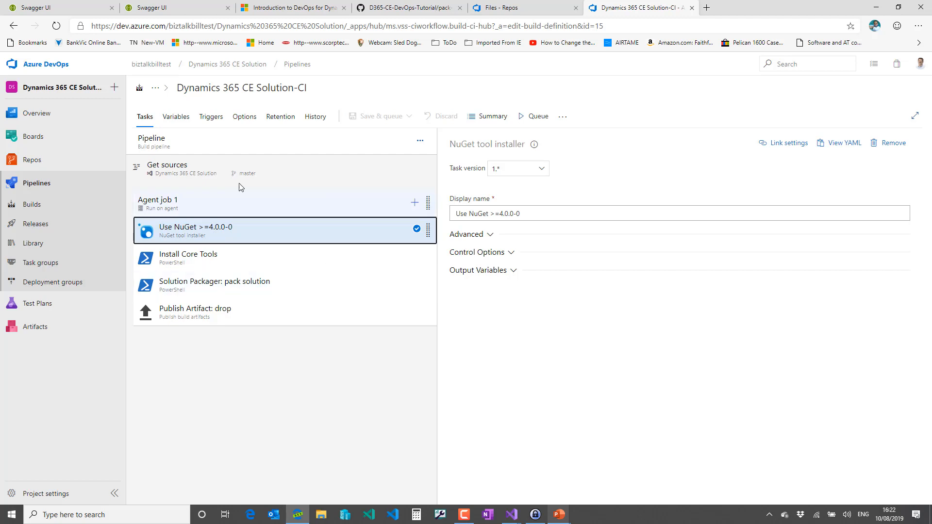
left_click(230, 267)
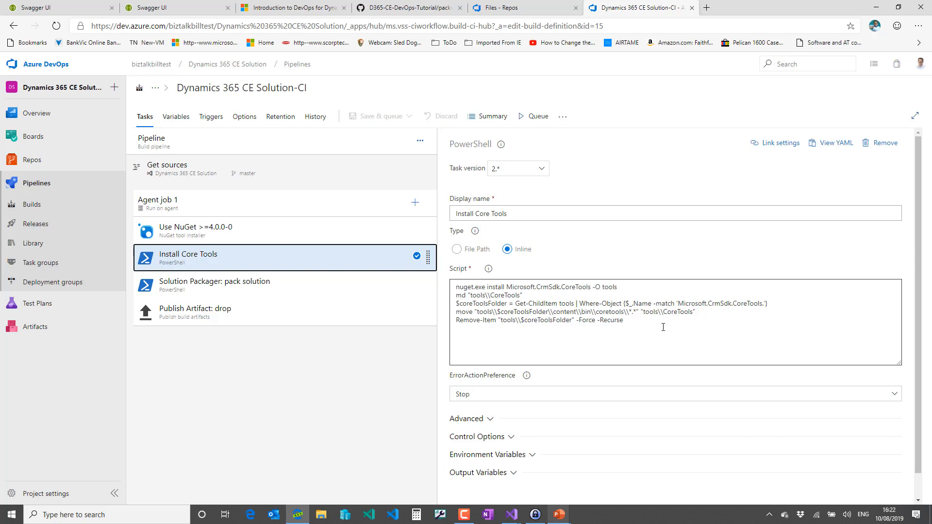
Examine the Solution Packager task's script with its environment and pipeline variables, plus the Publish Artifact: drop task's settings.
left_click(230, 283)
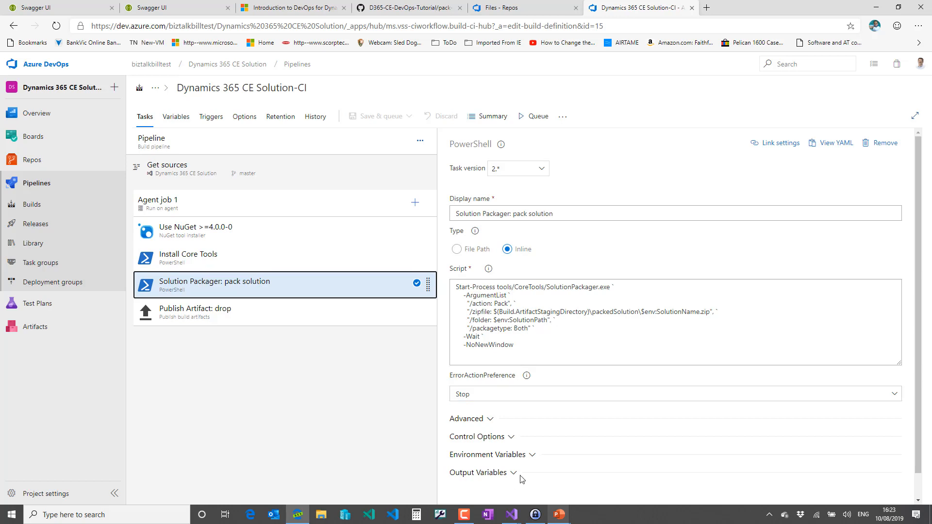
left_click(513, 456)
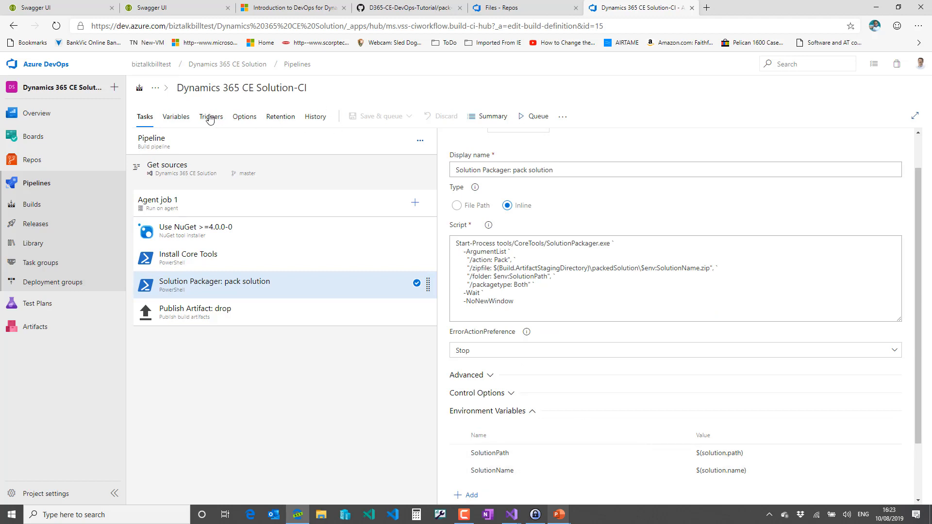
left_click(170, 118)
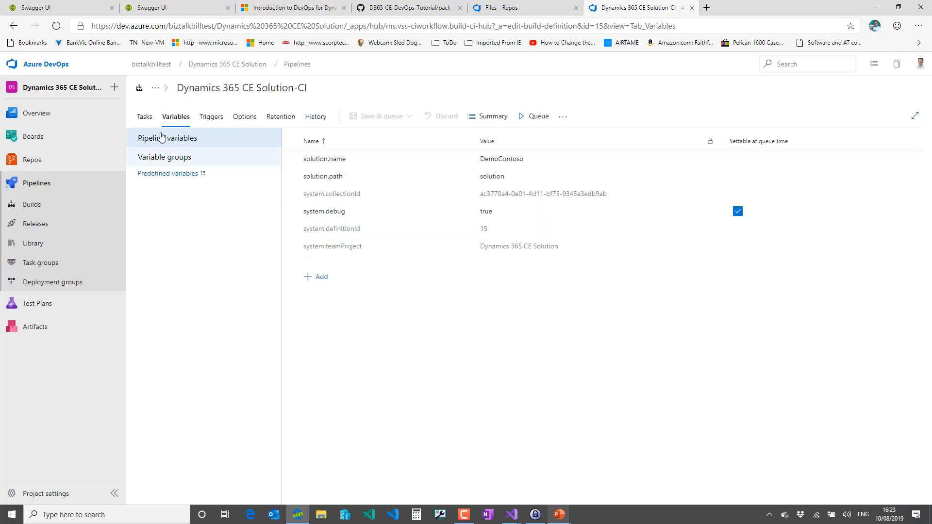
left_click(149, 119)
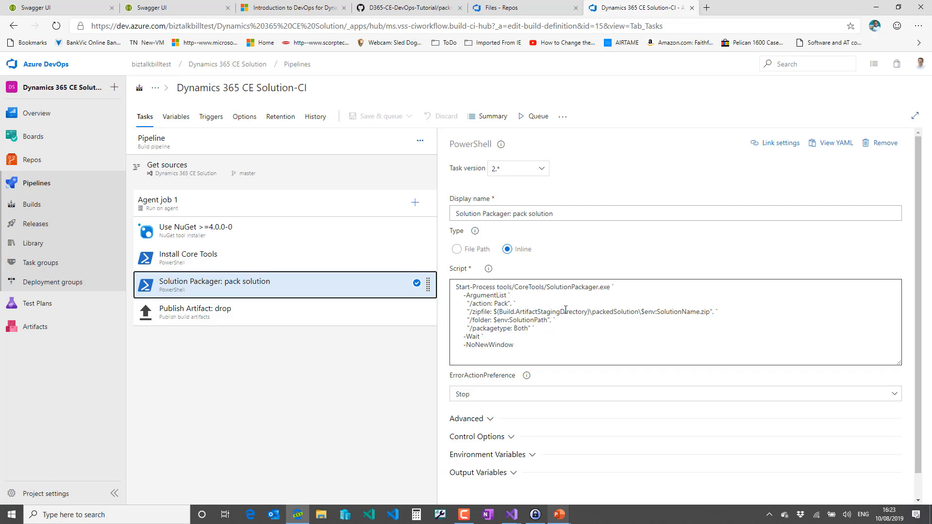
left_click(194, 316)
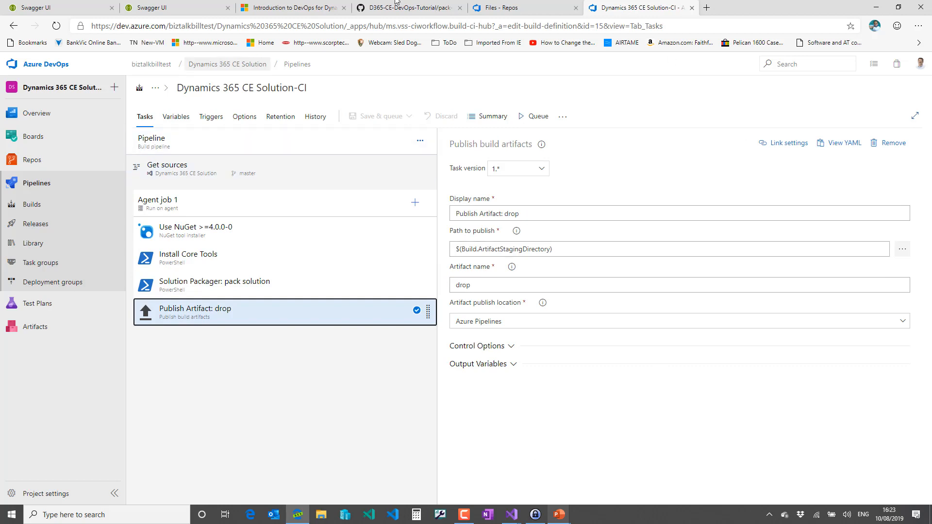
Open the cleanup build of Dynamics 365 CE Solution-CI and read through its Command Line Script log.
left_click(25, 207)
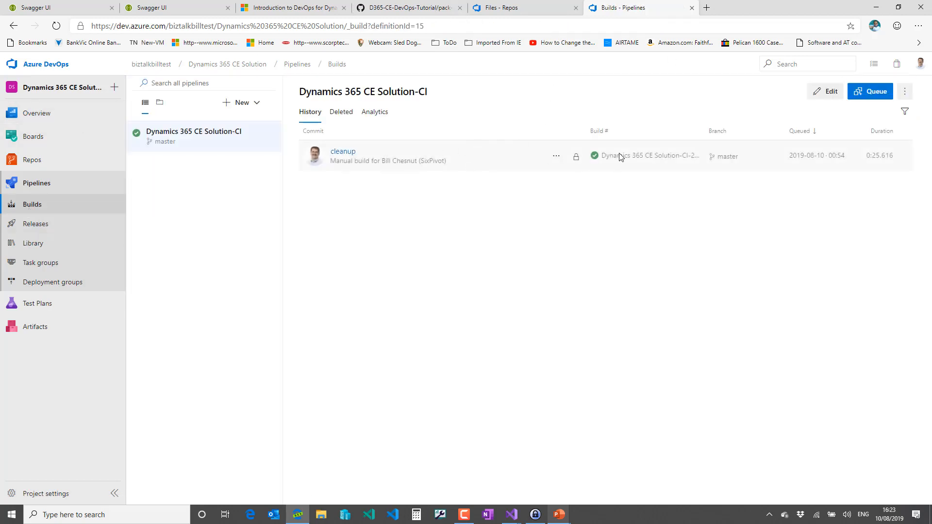
left_click(348, 159)
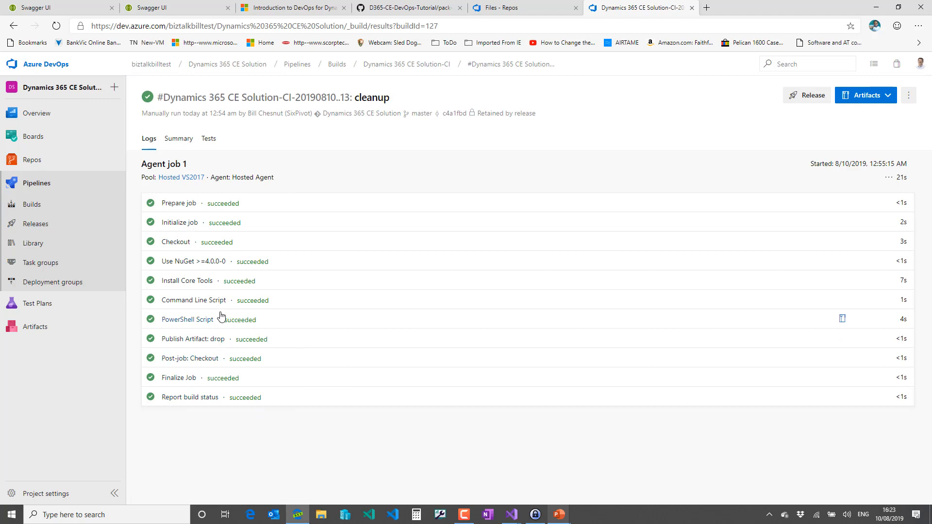
left_click(184, 302)
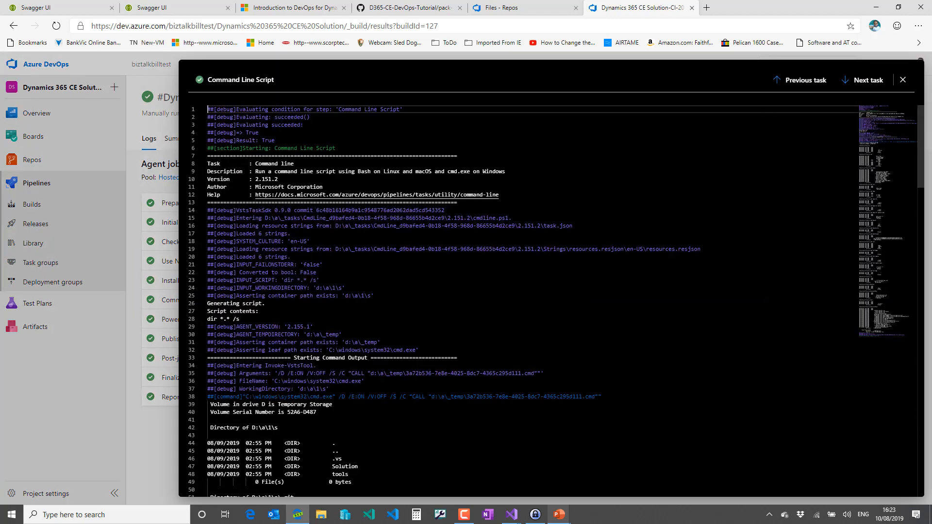
scroll(485, 301, "down", 1)
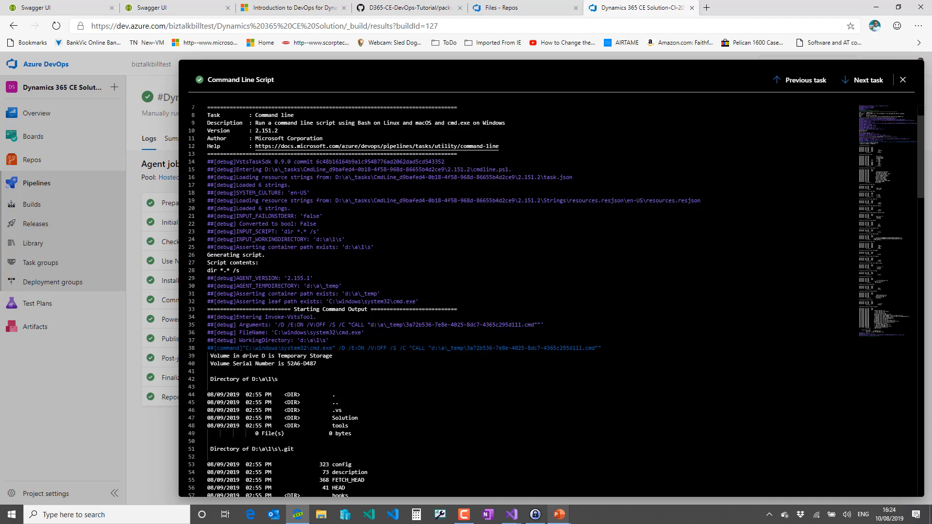
scroll(515, 301, "down", 5)
scroll(524, 301, "down", 15)
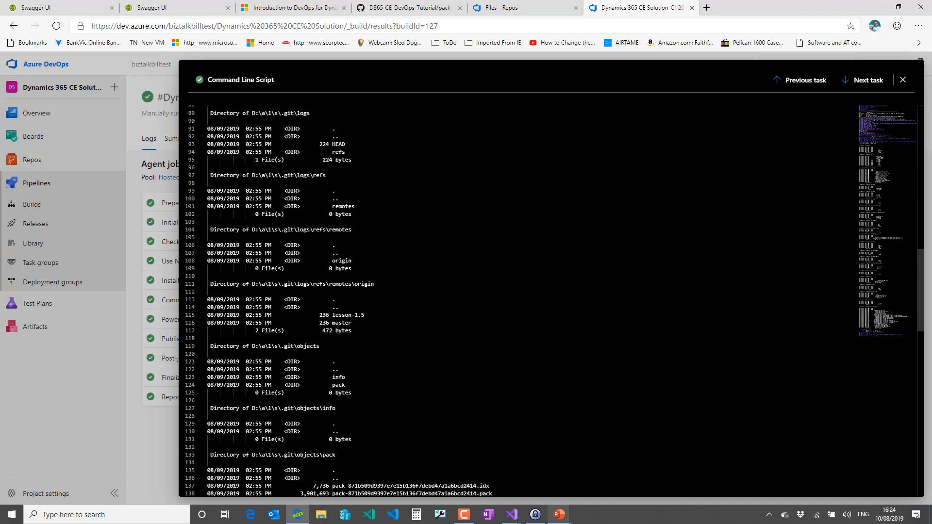
scroll(523, 301, "up", 12)
scroll(524, 301, "up", 10)
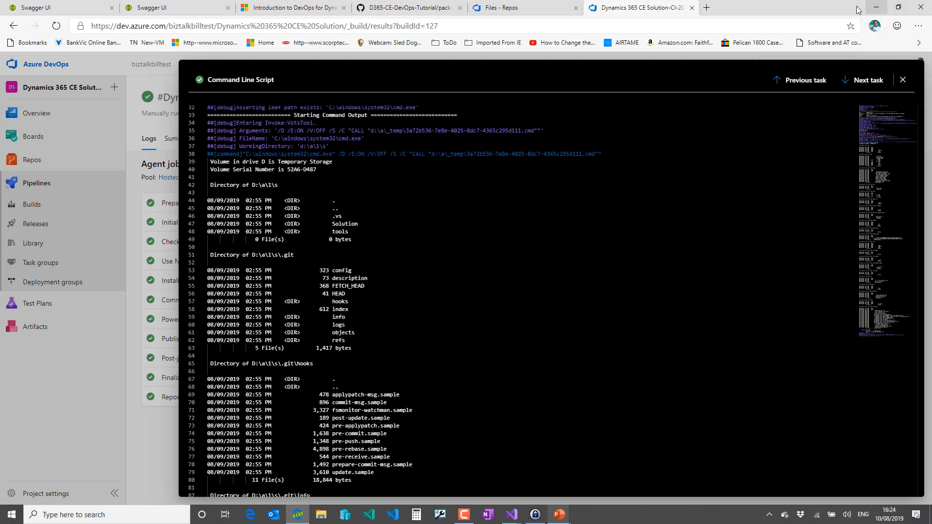
left_click(904, 79)
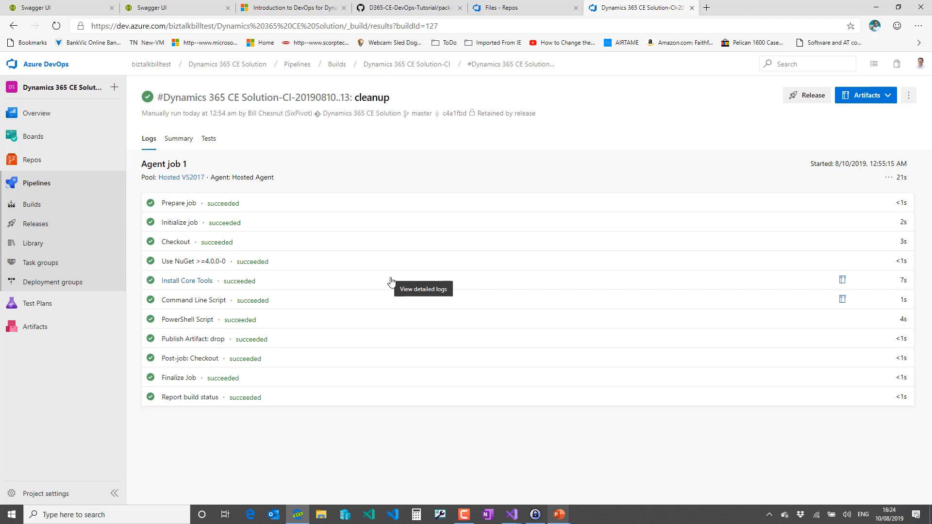
Inspect the packedSolution folder inside the build's drop artifact, and close the artifacts explorer.
left_click(895, 96)
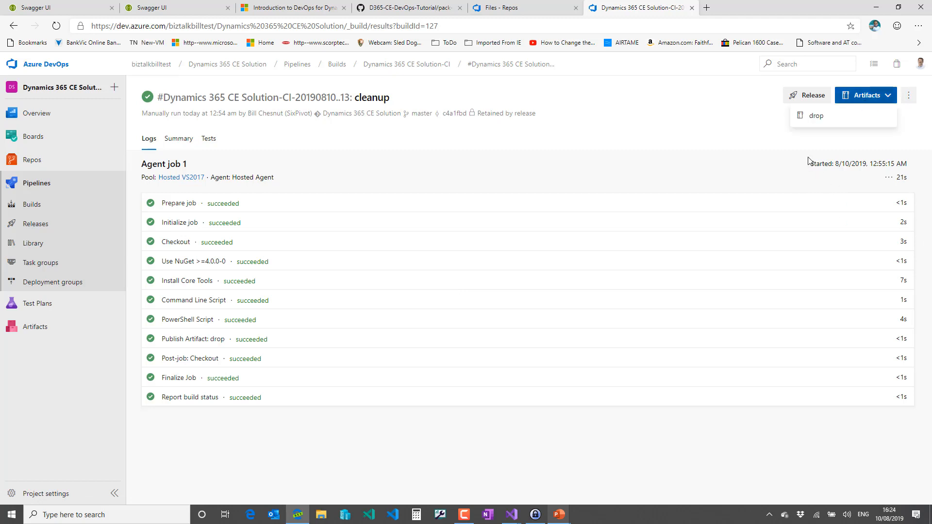
left_click(816, 116)
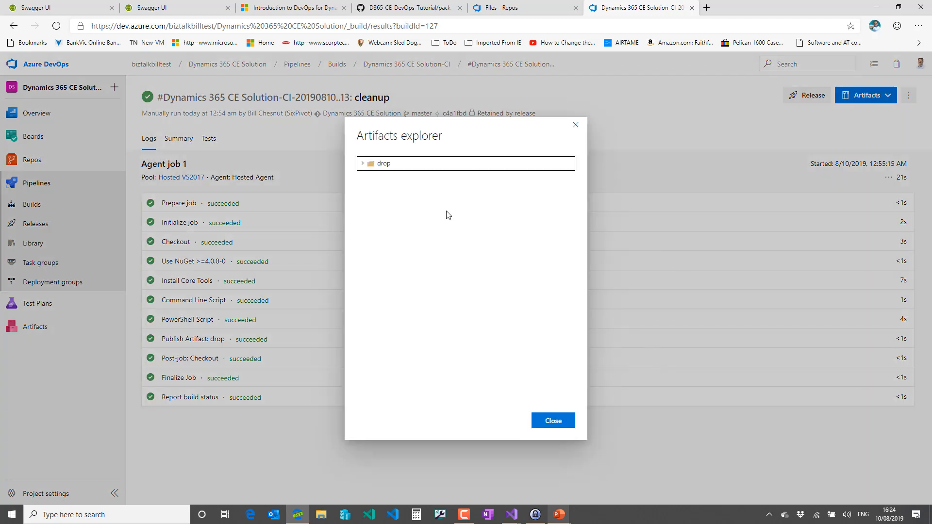
left_click(362, 164)
left_click(369, 178)
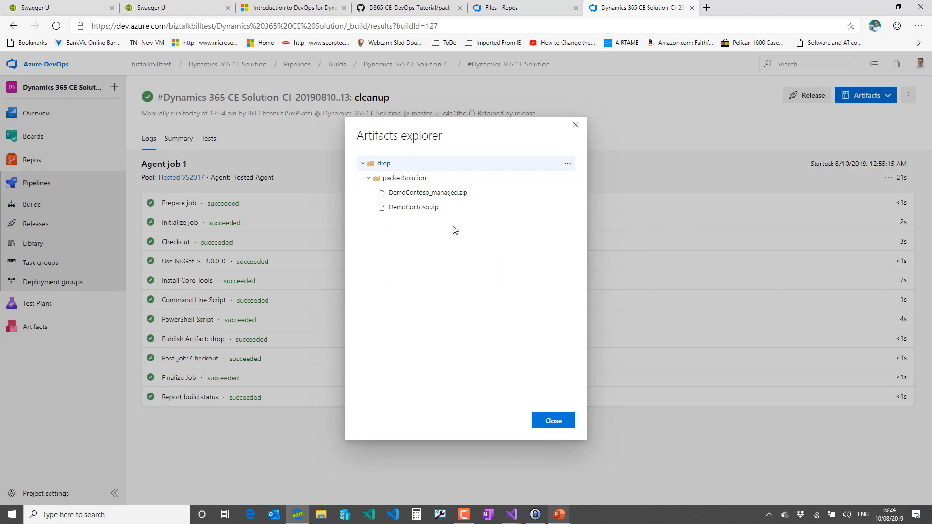
left_click(552, 422)
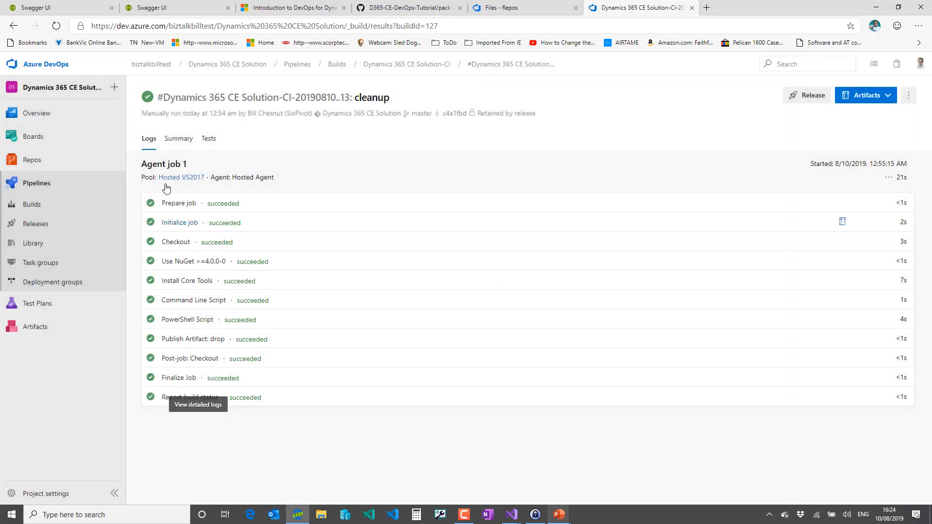
Open the Dynamics 365 CE Solution-CD release pipeline and examine the Development stage's Install Microsoft.Xrm.Data.PowerShell task.
left_click(31, 223)
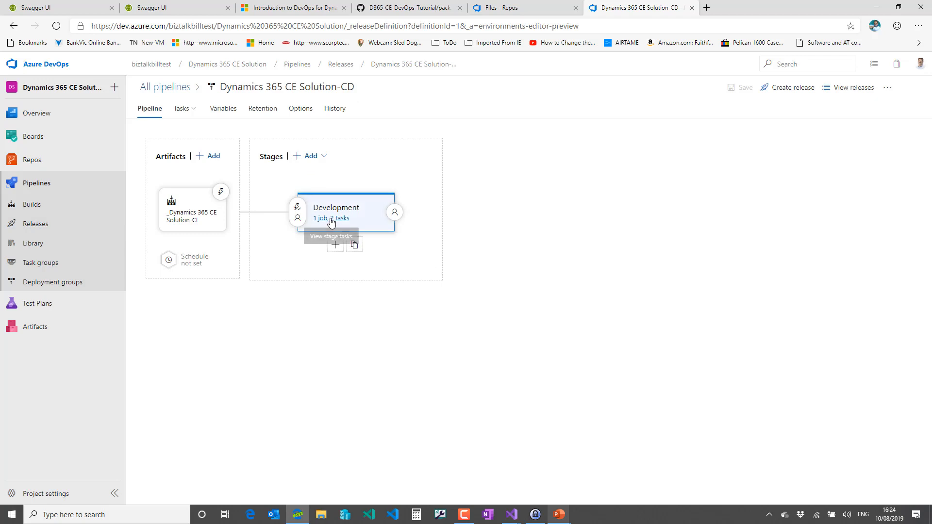
left_click(332, 223)
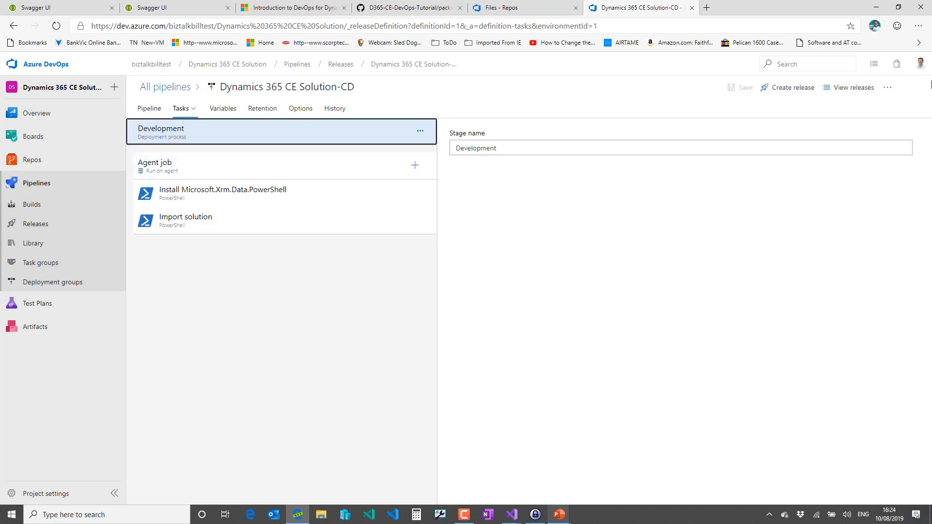
left_click(149, 109)
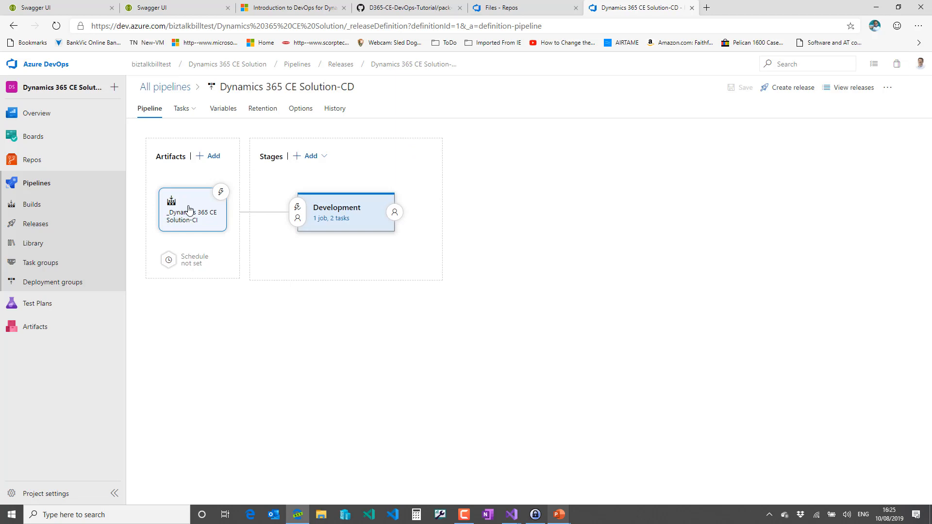
left_click(333, 219)
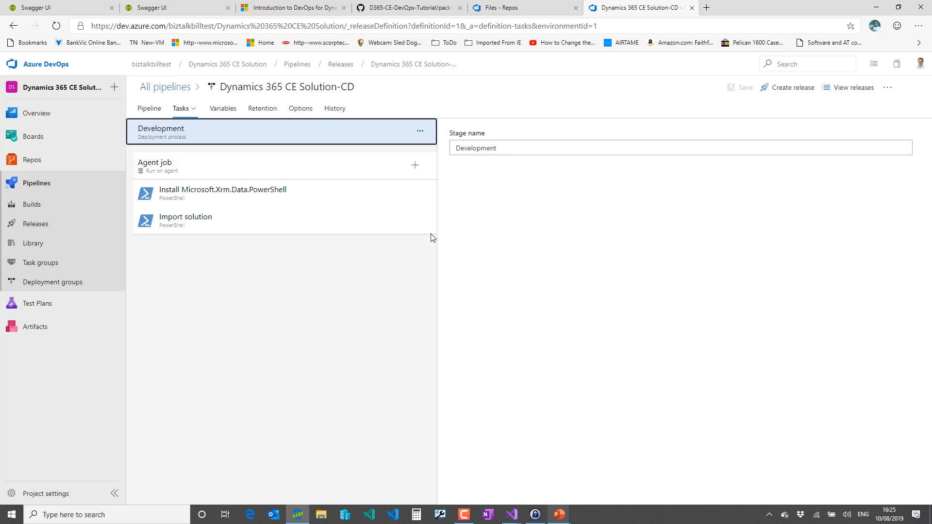
left_click(208, 198)
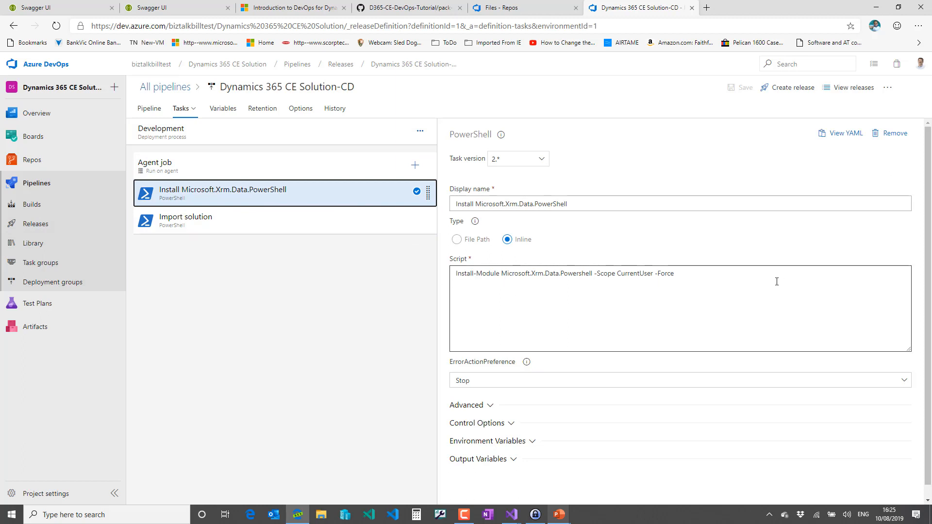
Examine the Import solution task's PowerShell script together with the release pipeline's variables.
left_click(195, 224)
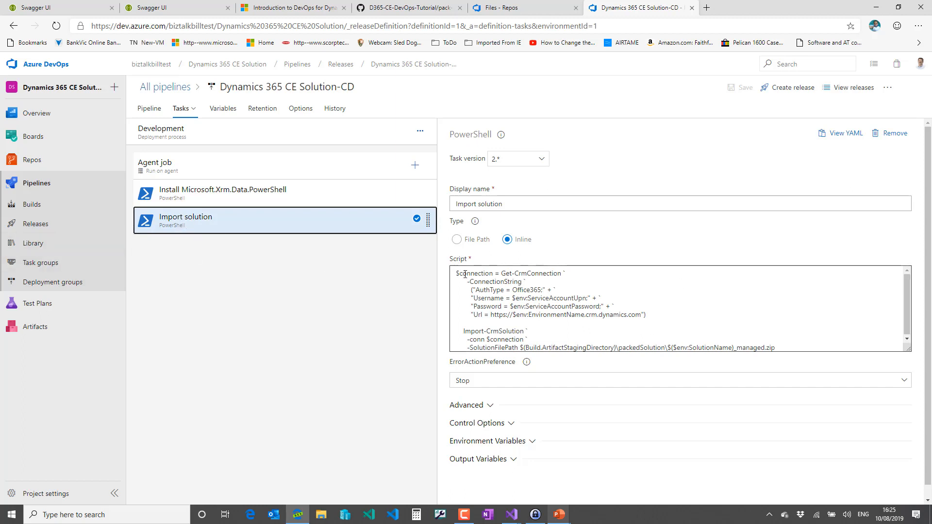
left_click_drag(456, 274, 655, 319)
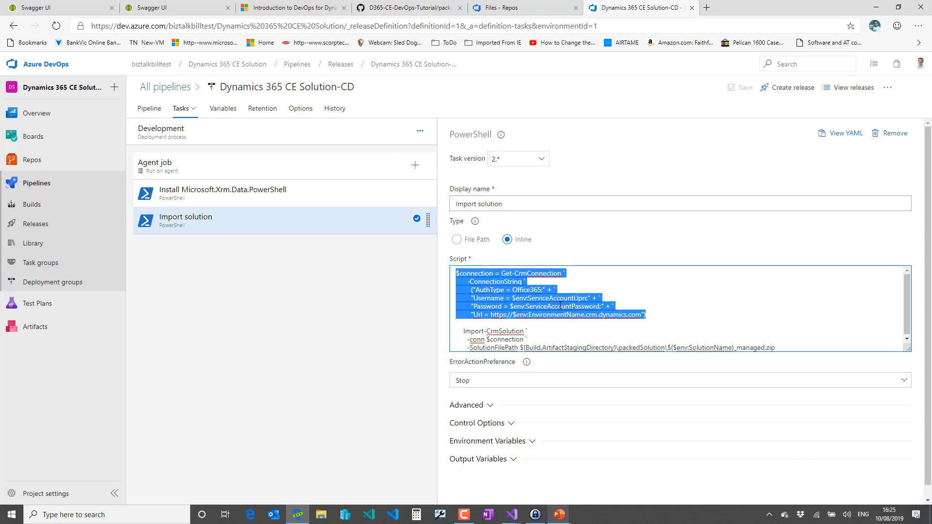
left_click(229, 115)
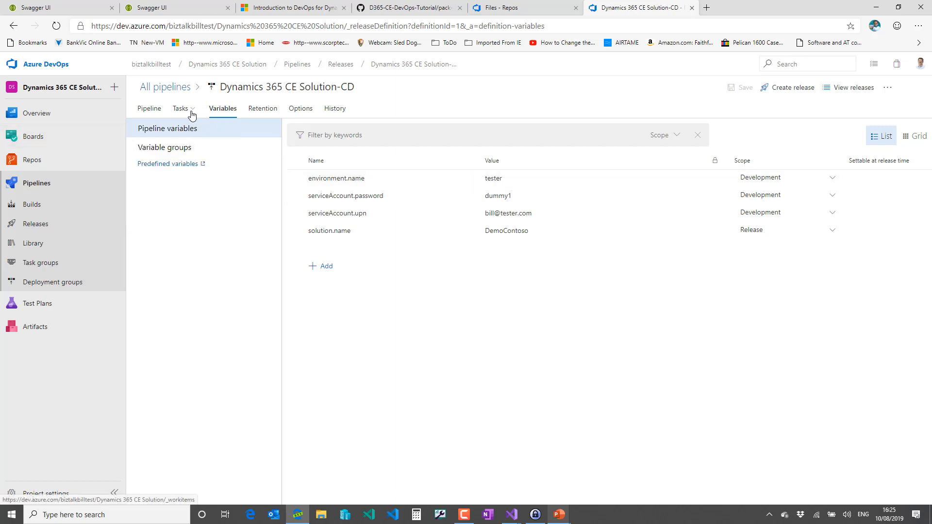
left_click(238, 136)
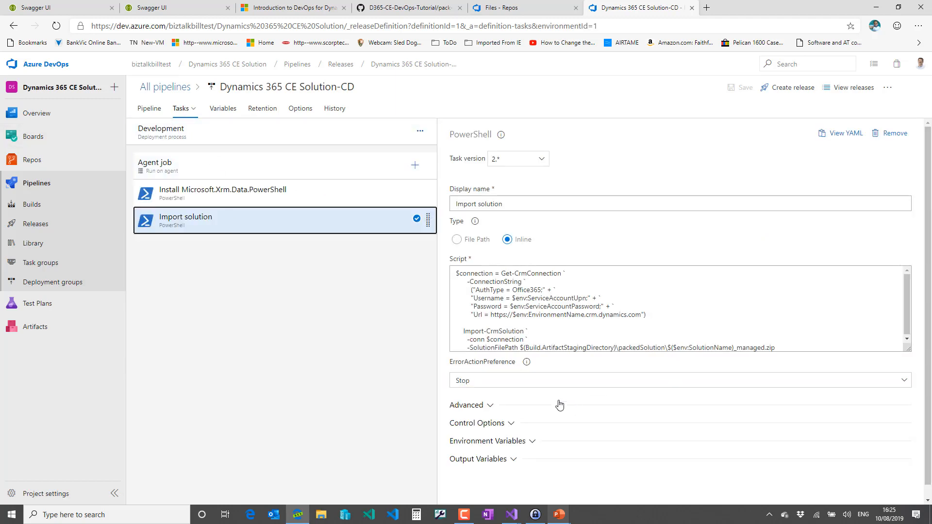
scroll(527, 348, "down", 1)
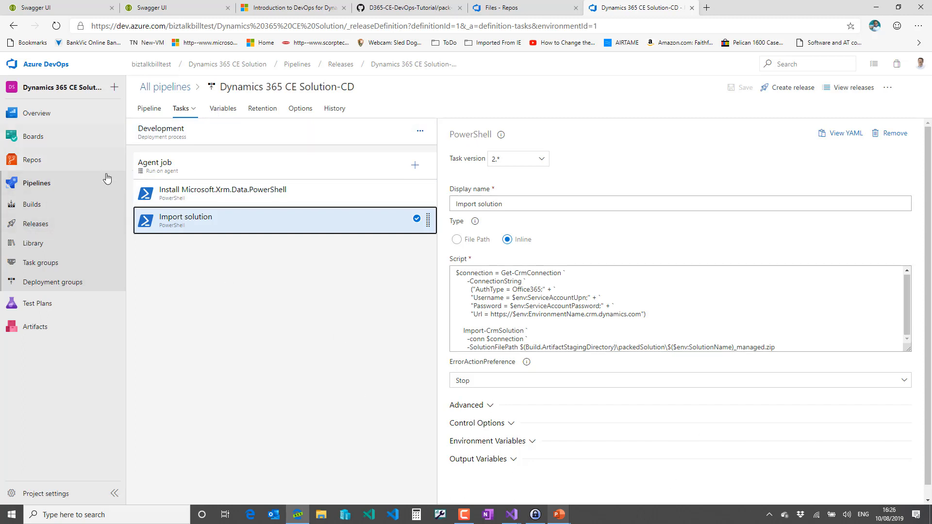
Open the Development stage logs of Release-1, read the Import solution and Install Microsoft.Xrm.Data.PowerShell logs, and close the log view.
left_click(36, 224)
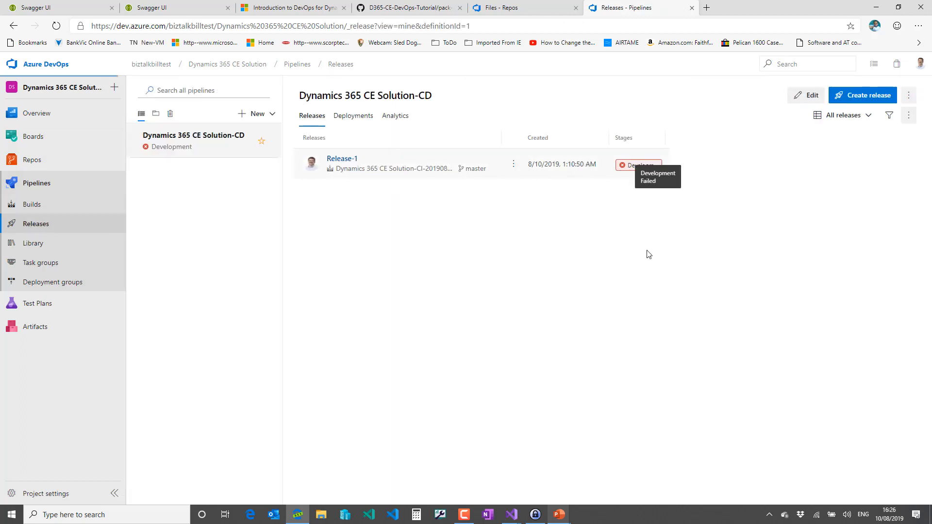
left_click(638, 165)
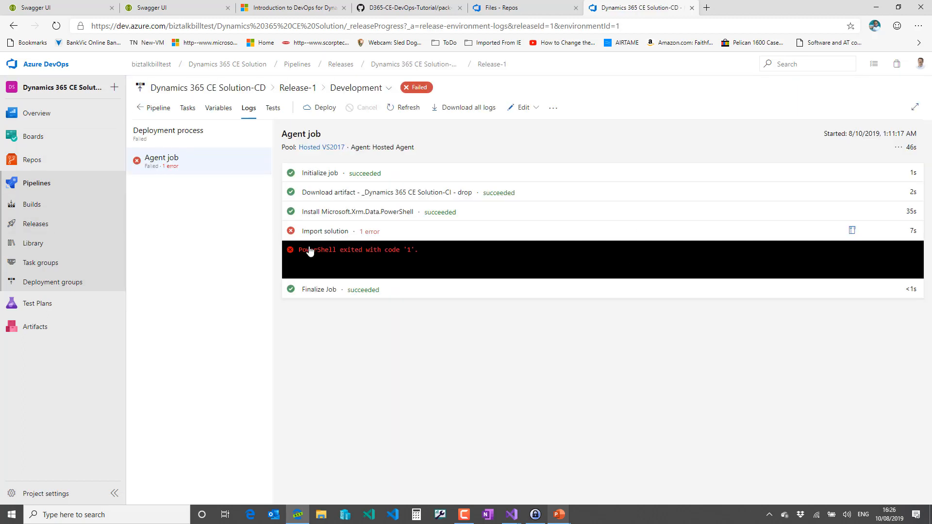
left_click(320, 233)
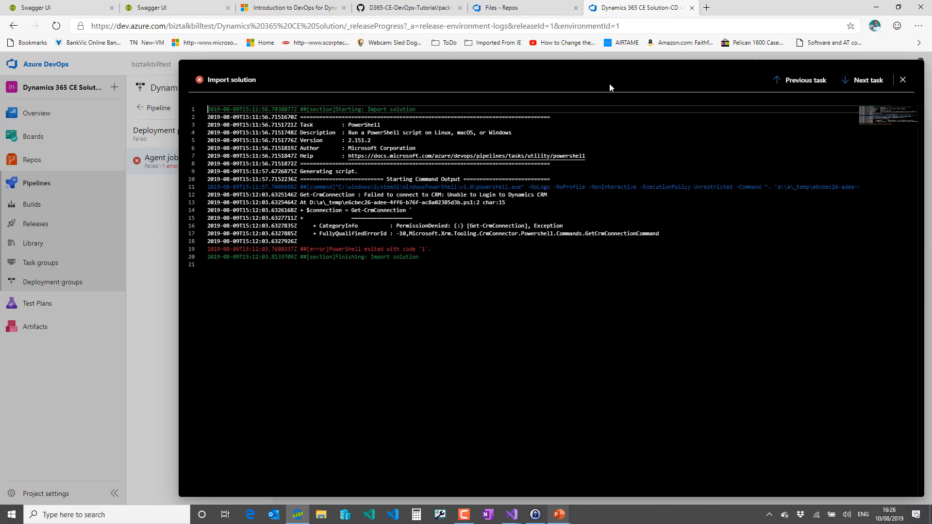
left_click(796, 82)
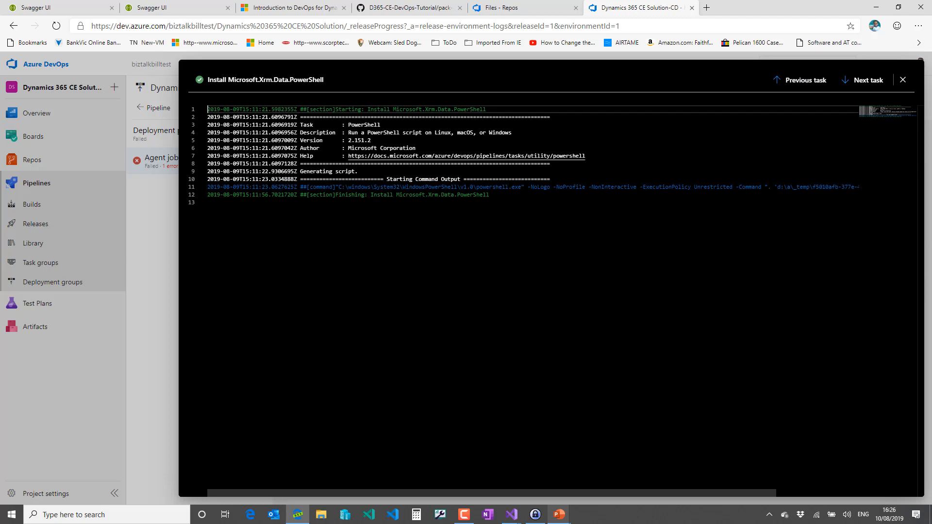
left_click(903, 80)
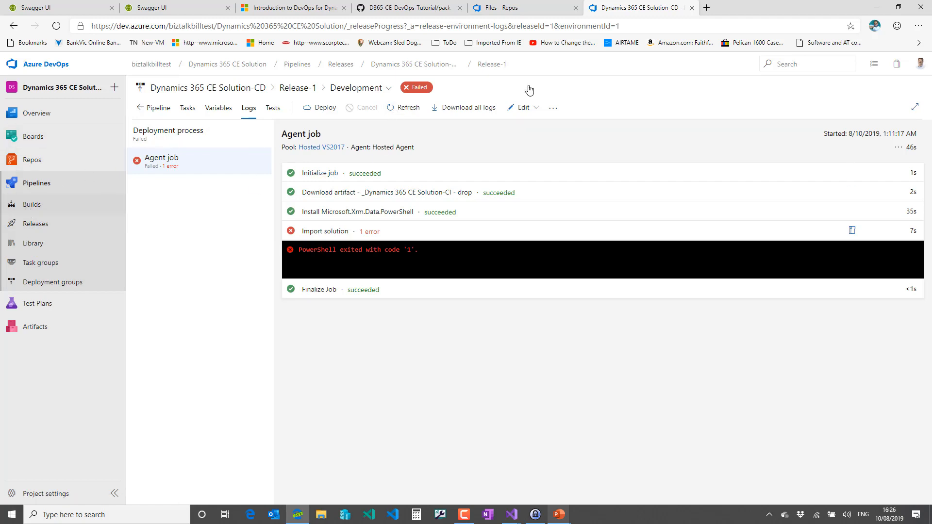
Clone the Development stage in the Dynamics 365 CE Solution-CD release pipeline and review the variables scoped to each stage.
left_click(33, 228)
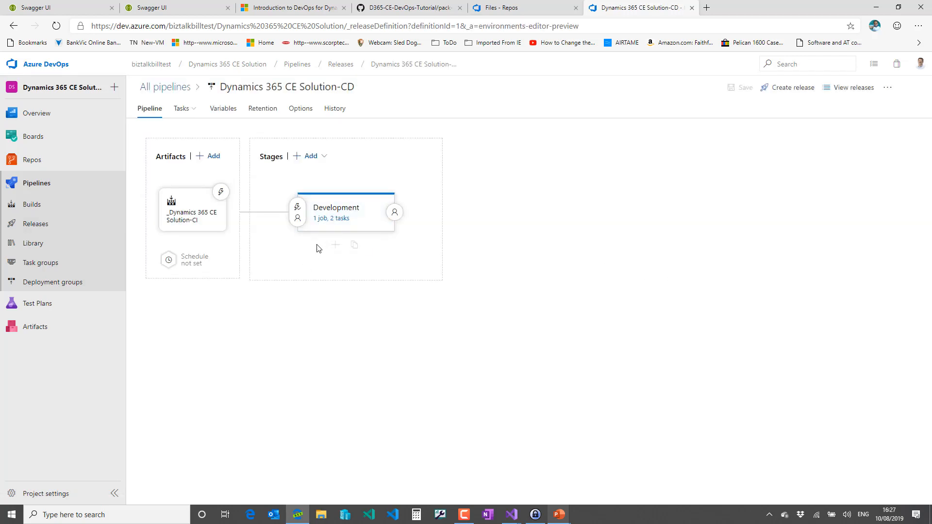
left_click(357, 247)
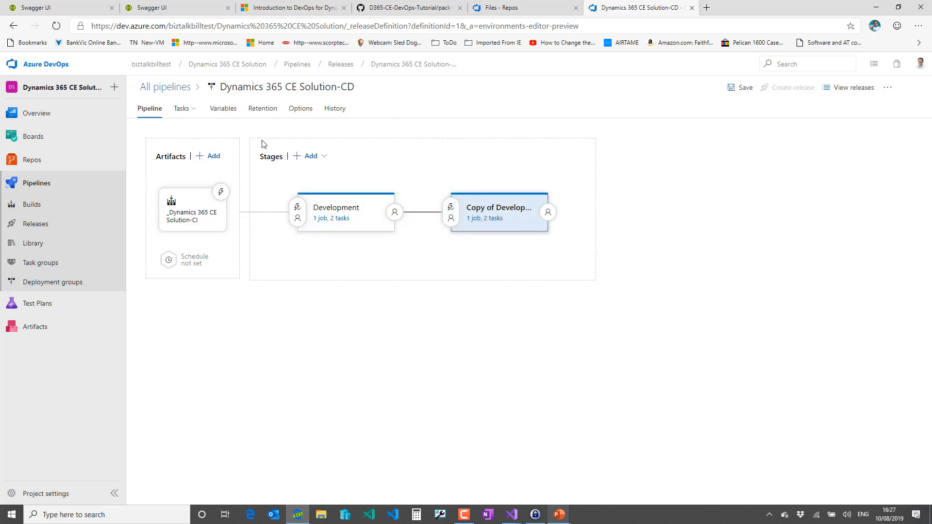
left_click(224, 108)
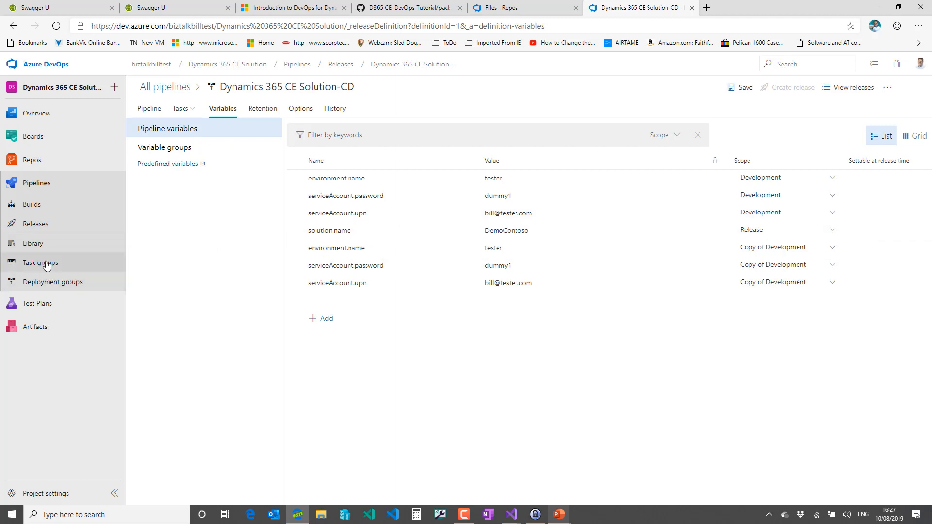
Leave the release pipeline without saving its changes and start a new variable group in the Library.
left_click(33, 244)
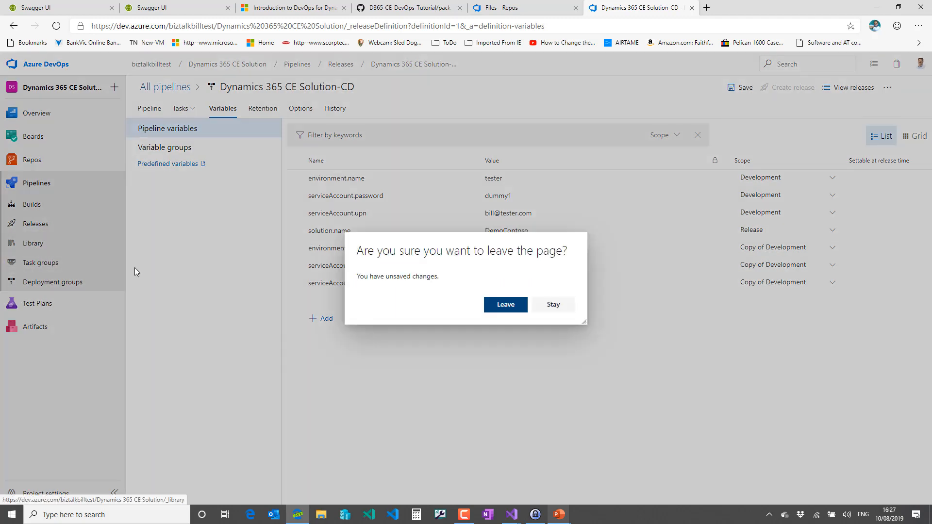
left_click(515, 310)
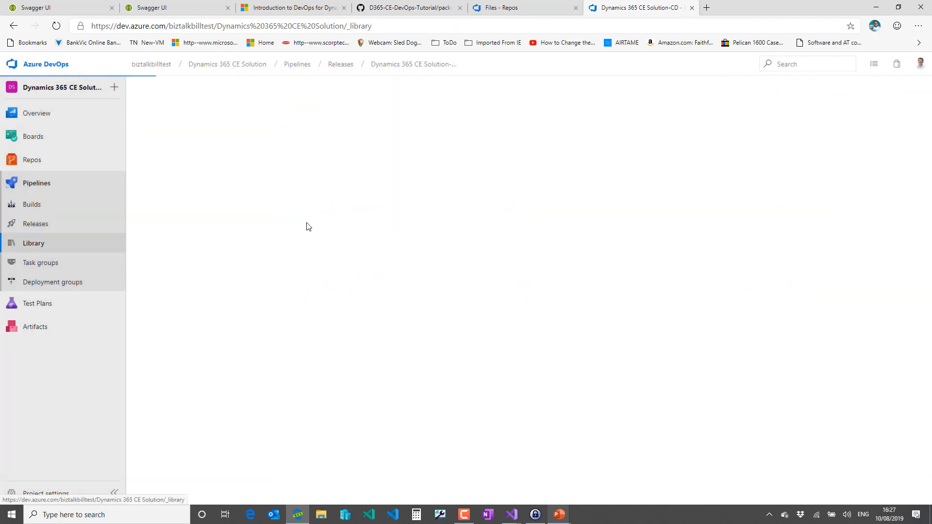
left_click(280, 112)
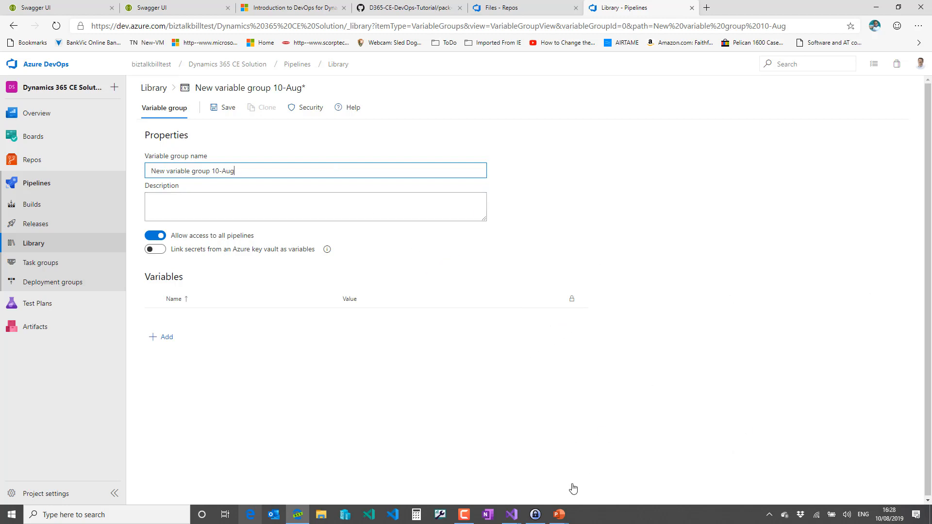
Switch to the PowerPoint slide show and advance to the Azure DevOps Cost slide.
left_click(558, 514)
left_click(606, 487)
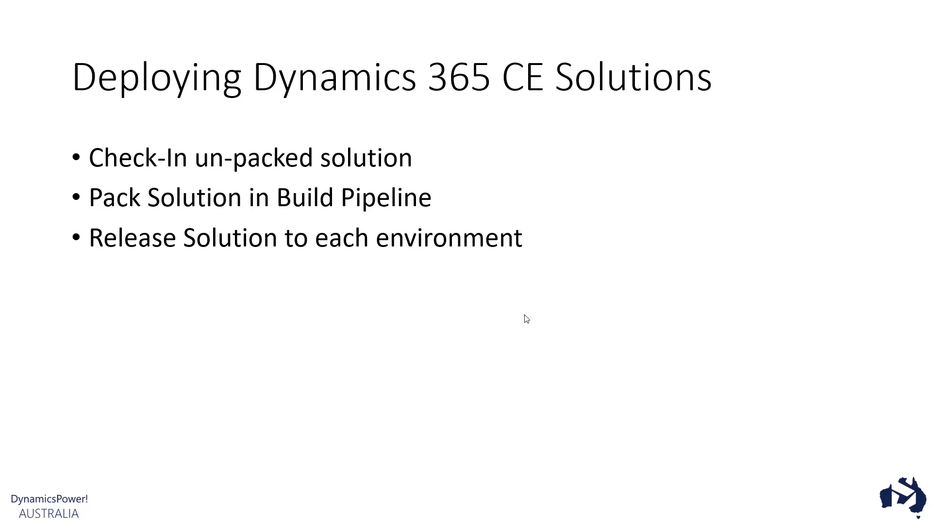
left_click(527, 319)
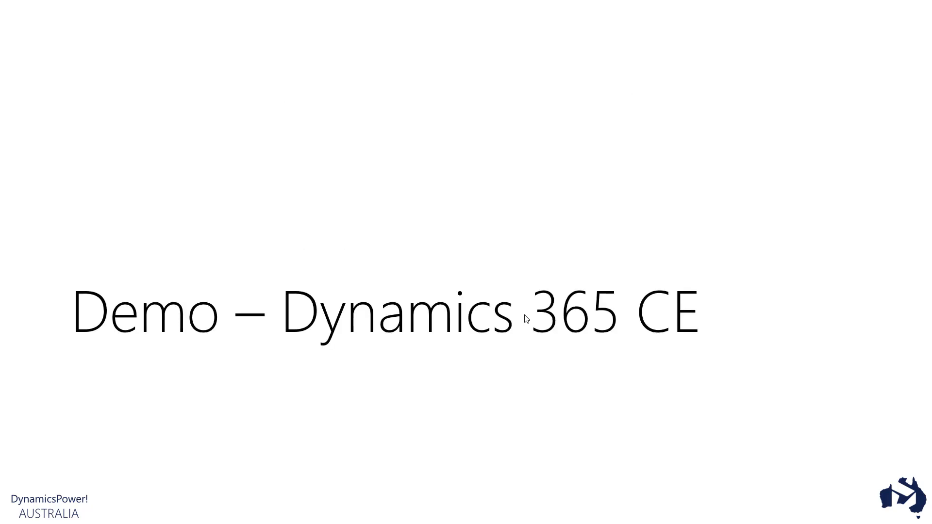
left_click(526, 319)
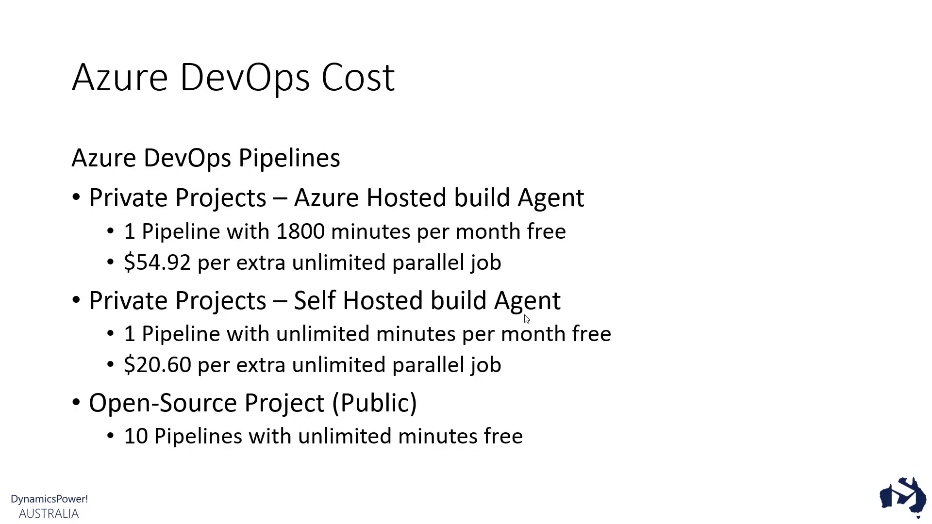